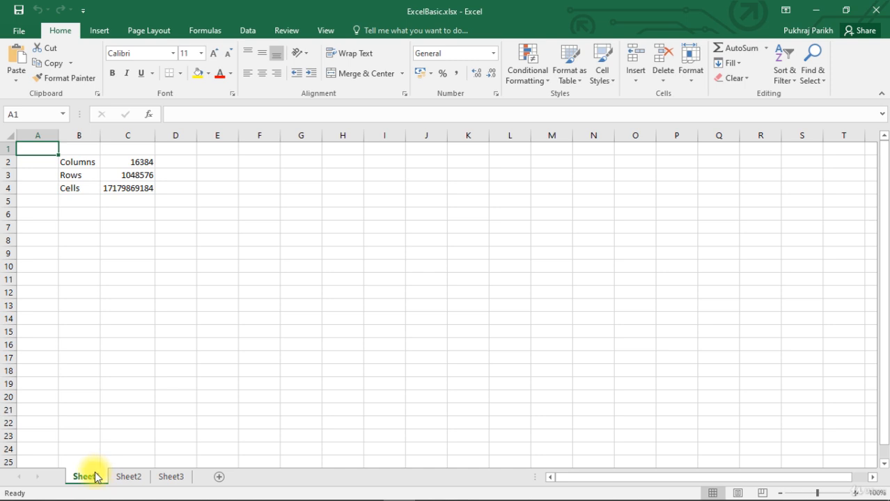
- Look through the Sheet1, Sheet2 and Sheet3 worksheets and return to Sheet1
{"action": "left_click", "coordinate": [127, 478]}
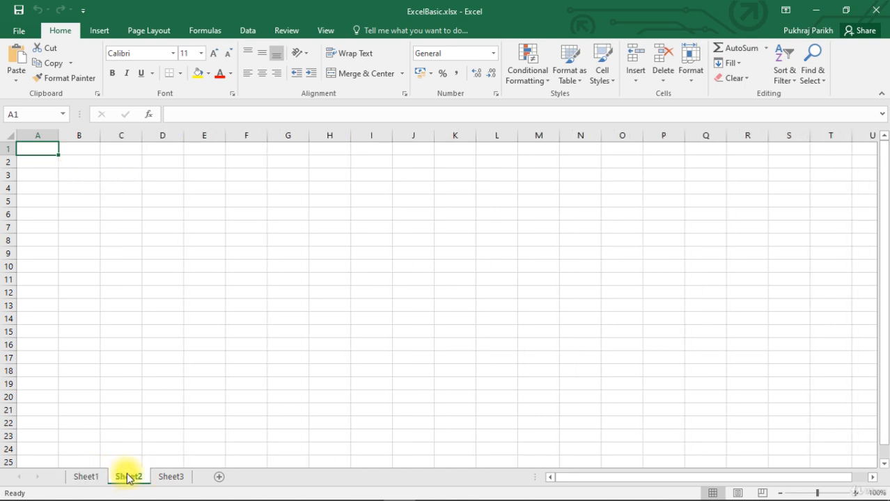
{"action": "left_click", "coordinate": [168, 477]}
{"action": "left_click", "coordinate": [123, 479]}
{"action": "left_click", "coordinate": [88, 477]}
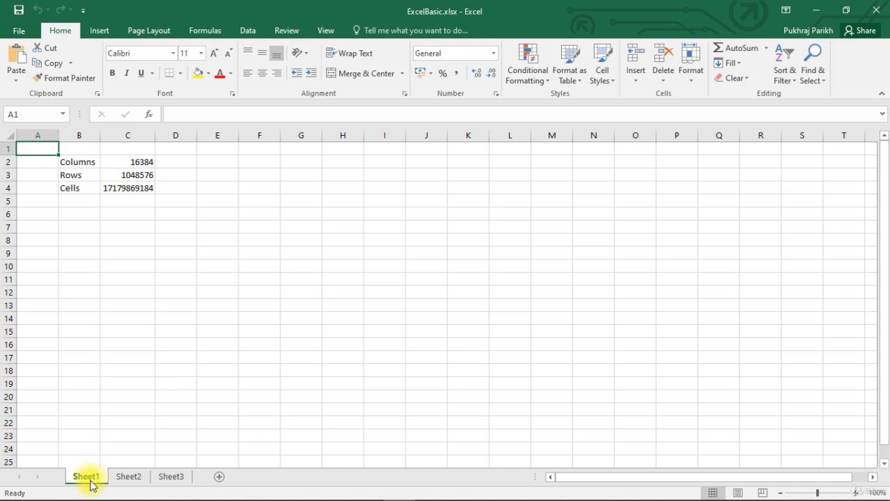
{"action": "left_click", "coordinate": [119, 481]}
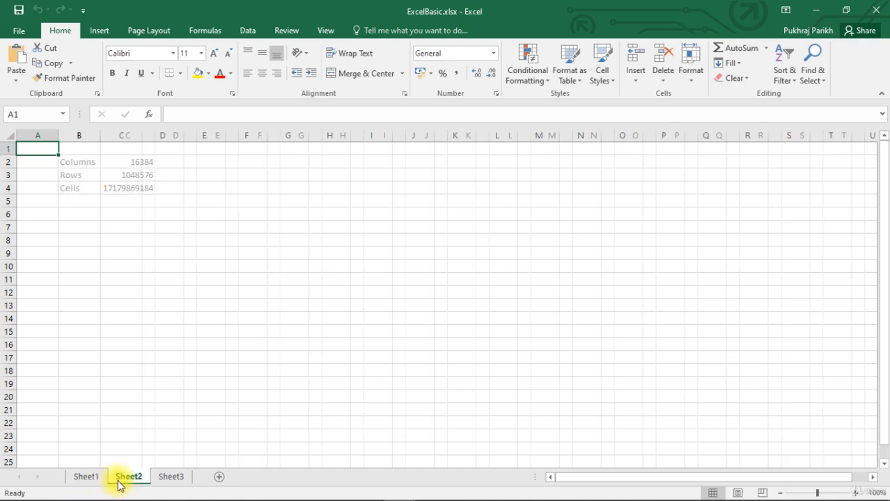
{"action": "left_click", "coordinate": [158, 485]}
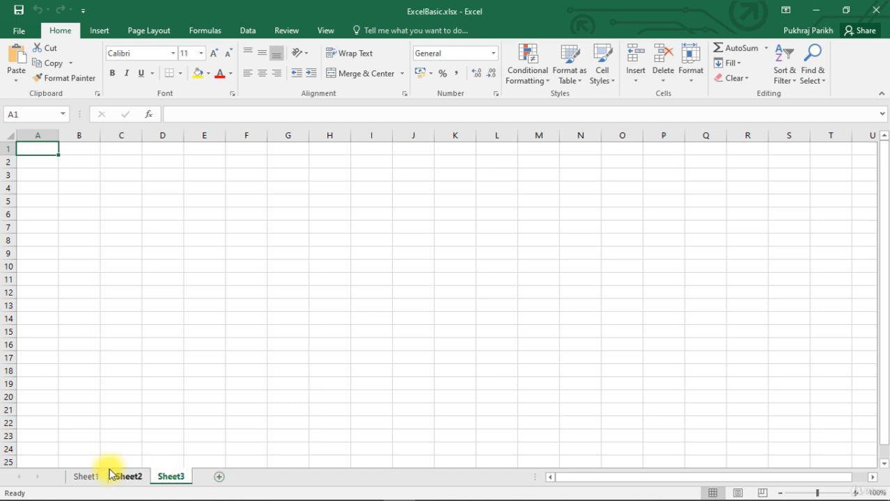
{"action": "left_click", "coordinate": [88, 480]}
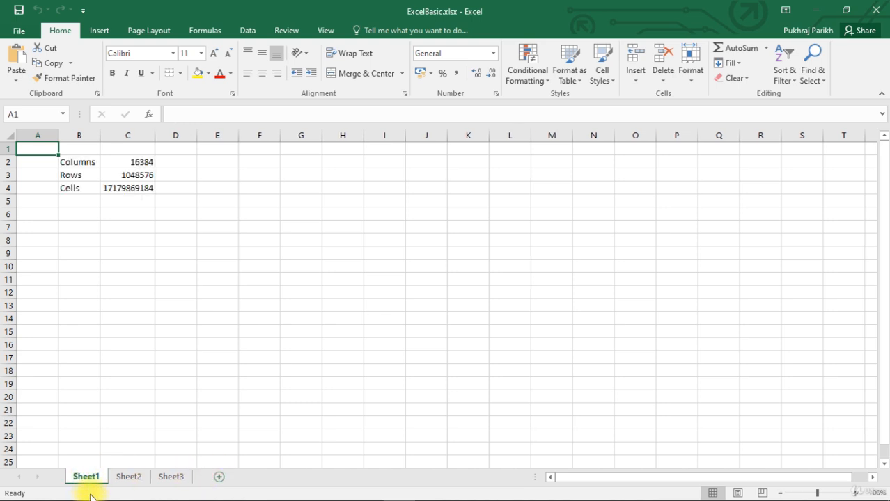
{"action": "left_click", "coordinate": [95, 479]}
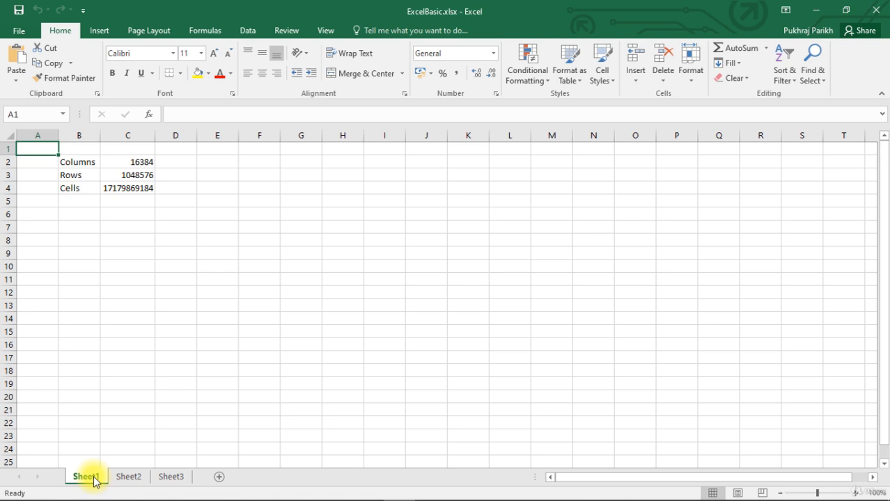
- Rename the Sheet1 worksheet as English
{"action": "double_click", "coordinate": [88, 476]}
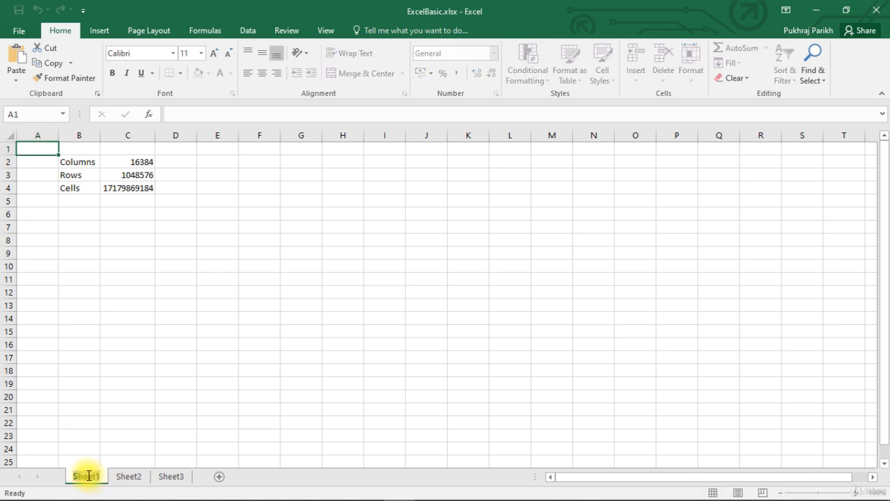
{"action": "left_click", "coordinate": [99, 473]}
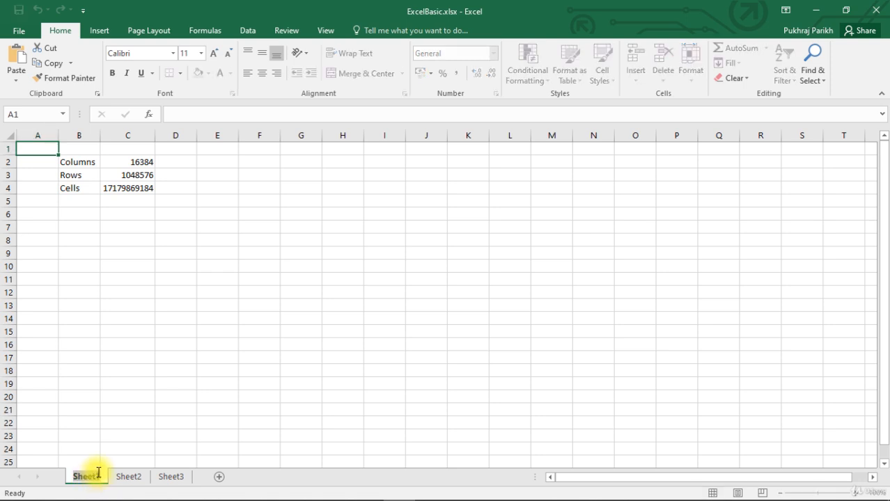
{"action": "type", "text": "Eg"}
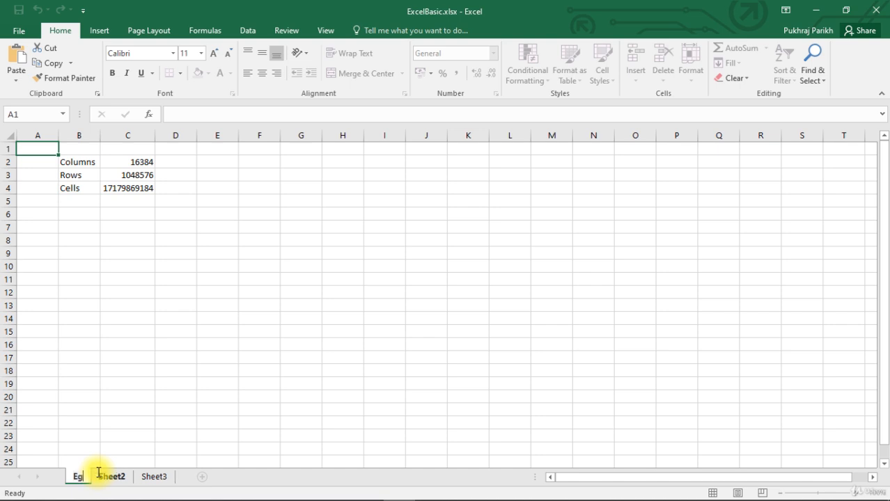
{"action": "type", "text": "lish"}
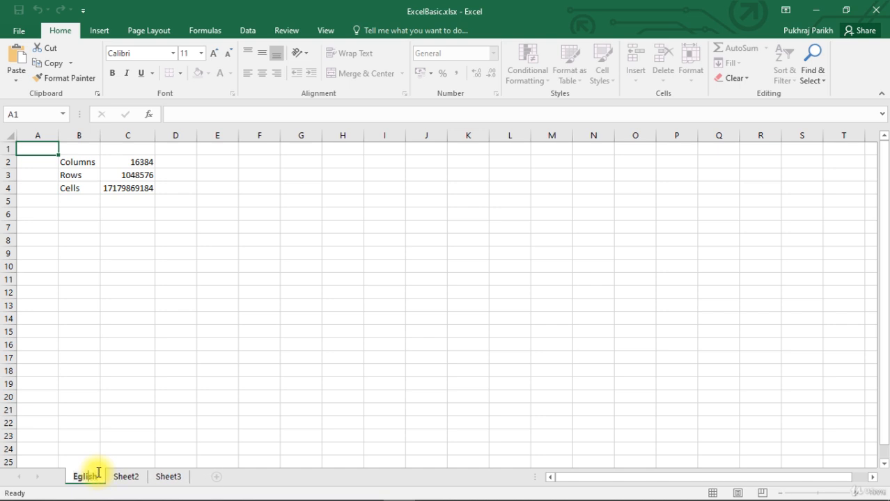
{"action": "key", "text": "Left"}
{"action": "key", "text": "Left"}
{"action": "key", "text": "Left"}
{"action": "type", "text": "n"}
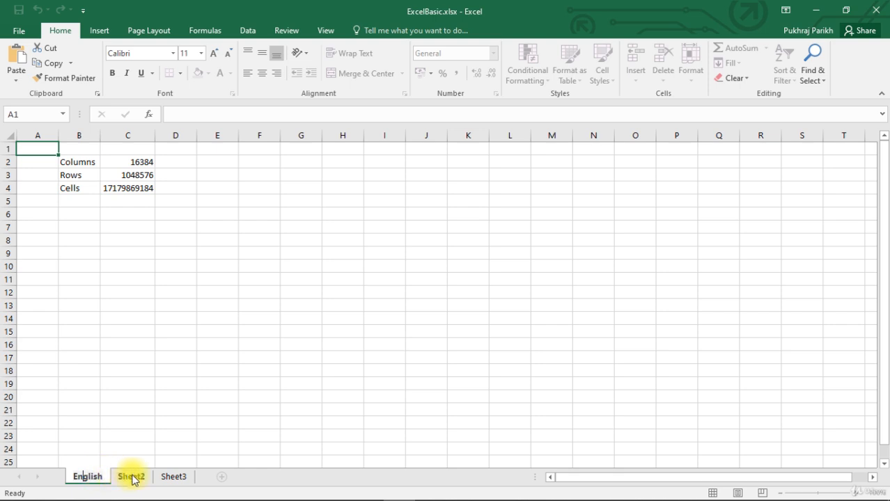
- Rename the Sheet2 worksheet as Maths
{"action": "left_click", "coordinate": [132, 477]}
{"action": "double_click", "coordinate": [132, 477]}
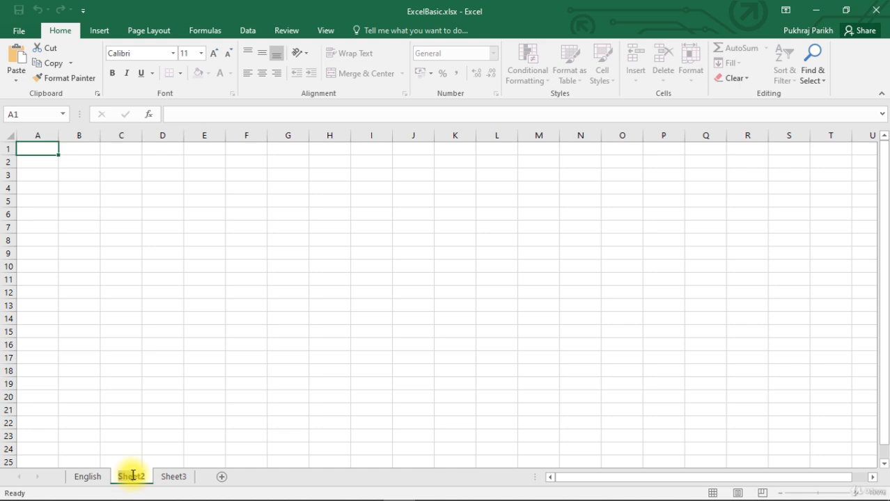
{"action": "type", "text": "Maths"}
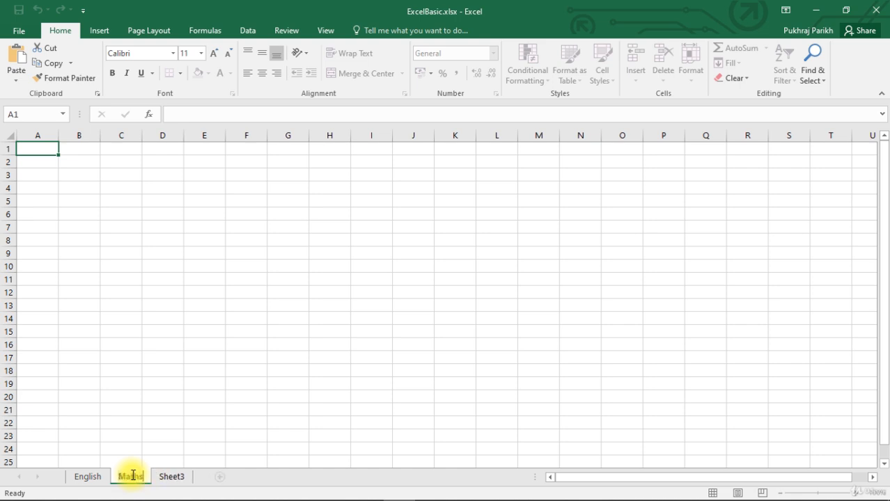
{"action": "key", "text": "Return"}
- Rename the Sheet3 worksheet as Science
{"action": "double_click", "coordinate": [179, 476]}
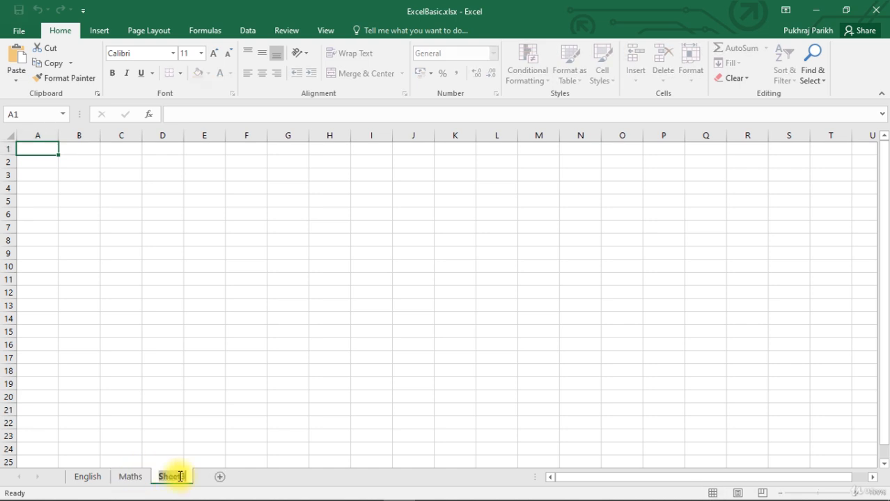
{"action": "type", "text": "Science"}
{"action": "left_click", "coordinate": [174, 425]}
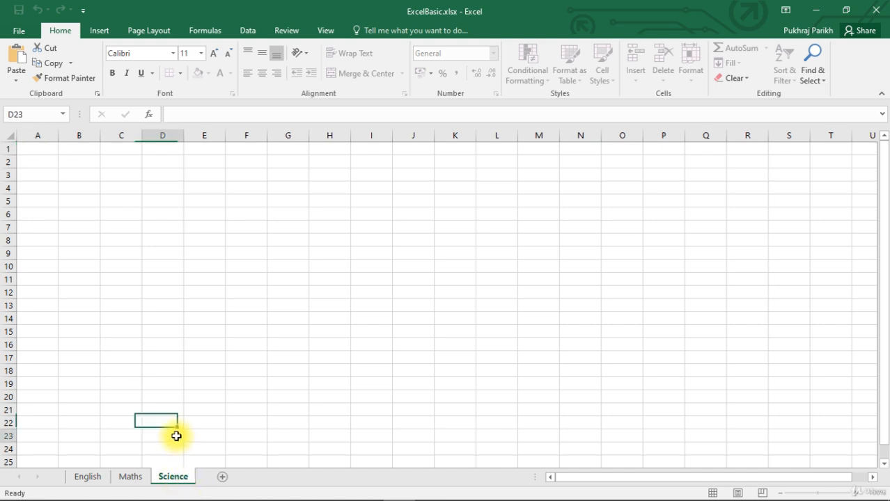
- Insert a new worksheet directly after English and name it Arts
{"action": "left_click", "coordinate": [108, 474]}
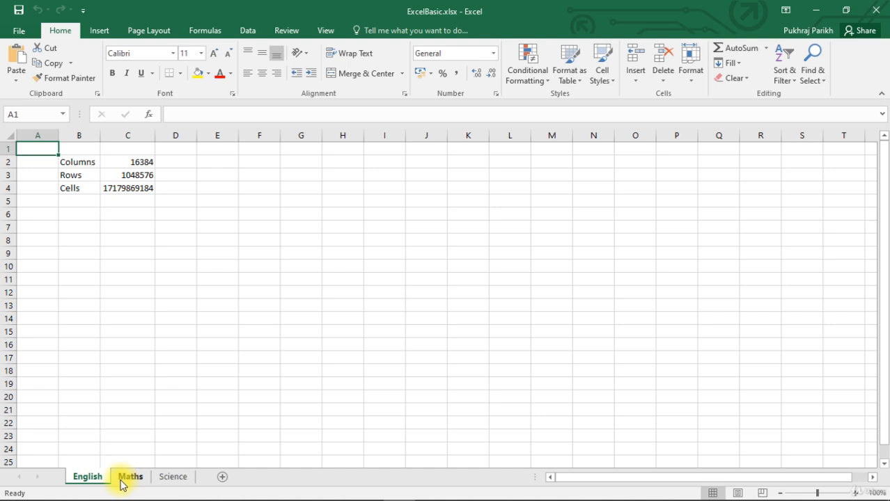
{"action": "left_click", "coordinate": [224, 478]}
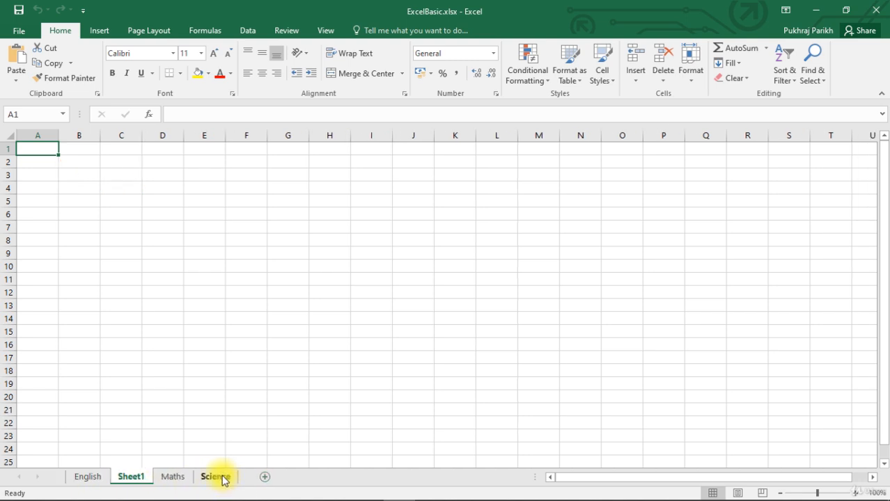
{"action": "double_click", "coordinate": [131, 478]}
{"action": "type", "text": "Arts"}
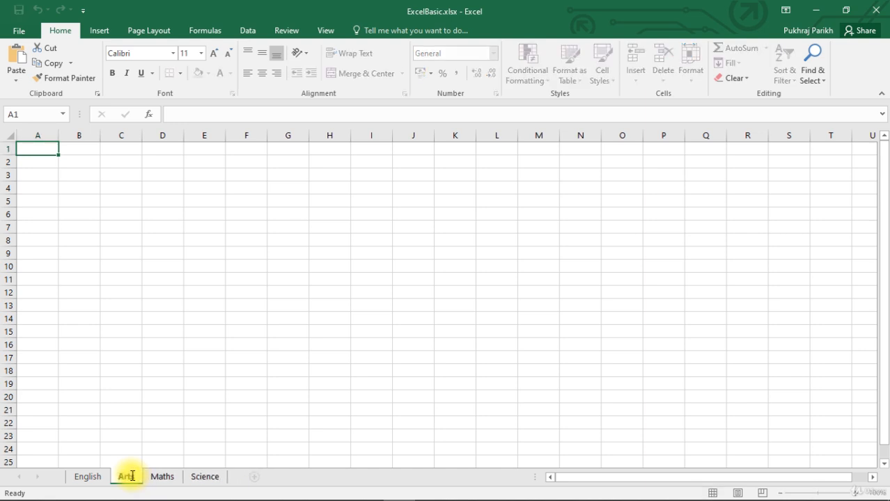
{"action": "left_click", "coordinate": [164, 436]}
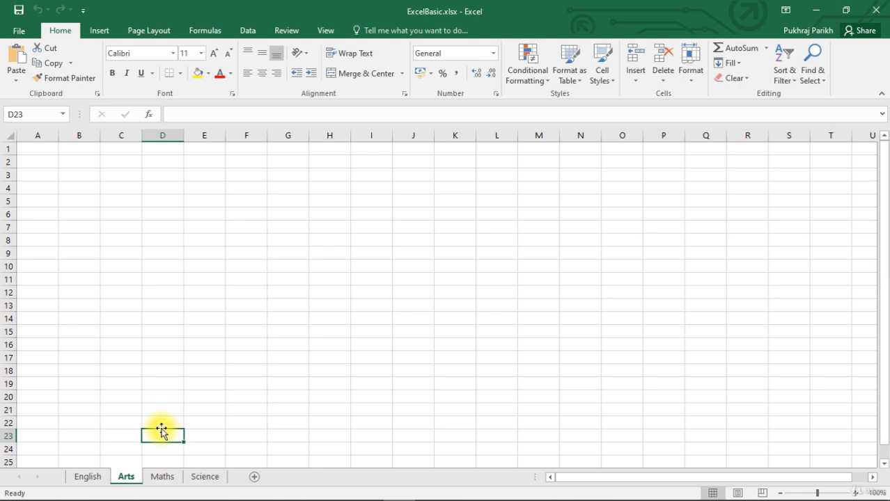
- Insert a new worksheet directly after Maths and delete that new worksheet again
{"action": "left_click", "coordinate": [103, 480]}
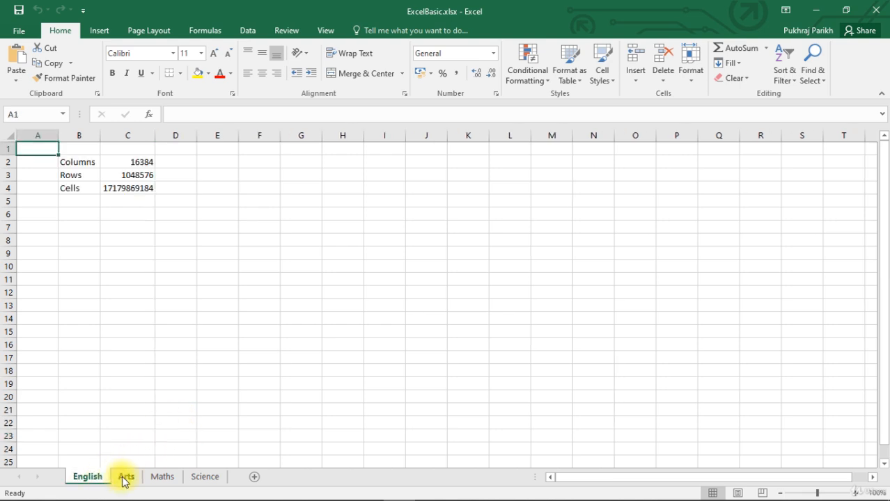
{"action": "left_click", "coordinate": [124, 478]}
{"action": "left_click", "coordinate": [163, 482]}
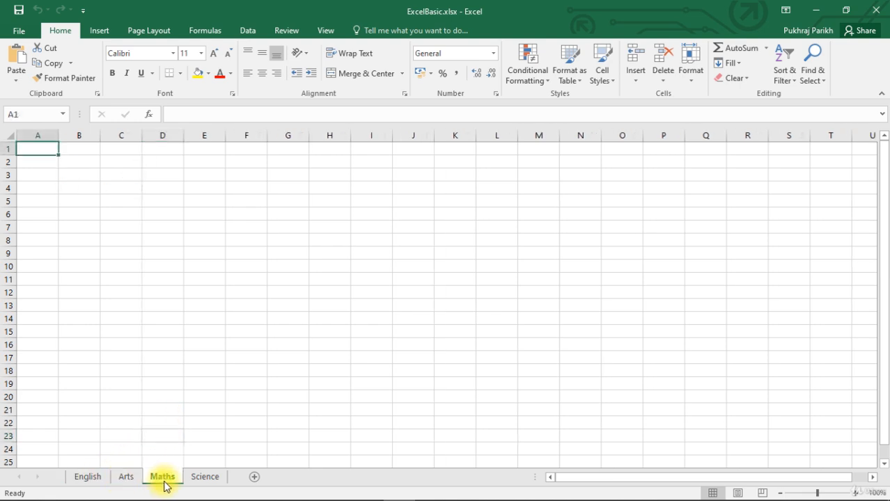
{"action": "left_click", "coordinate": [253, 478]}
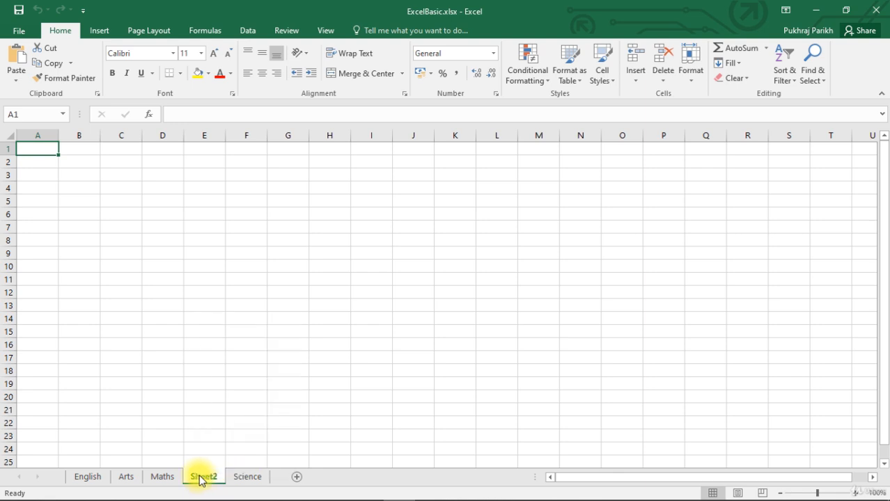
{"action": "right_click", "coordinate": [200, 481]}
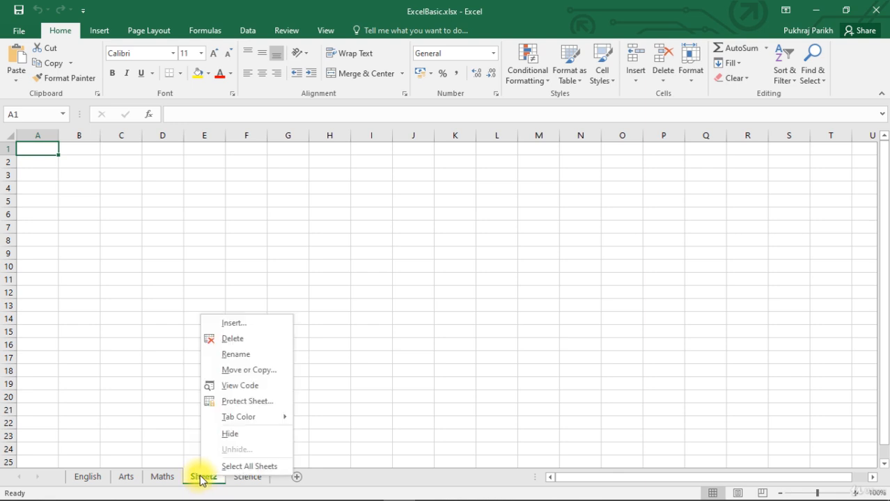
{"action": "left_click", "coordinate": [224, 339]}
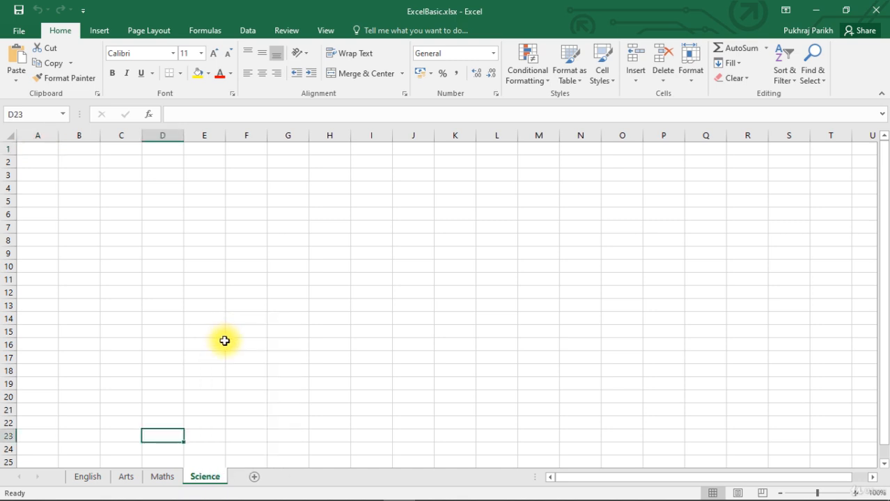
- Move the Maths worksheet in front of English so it comes first in the workbook
{"action": "left_click", "coordinate": [160, 476]}
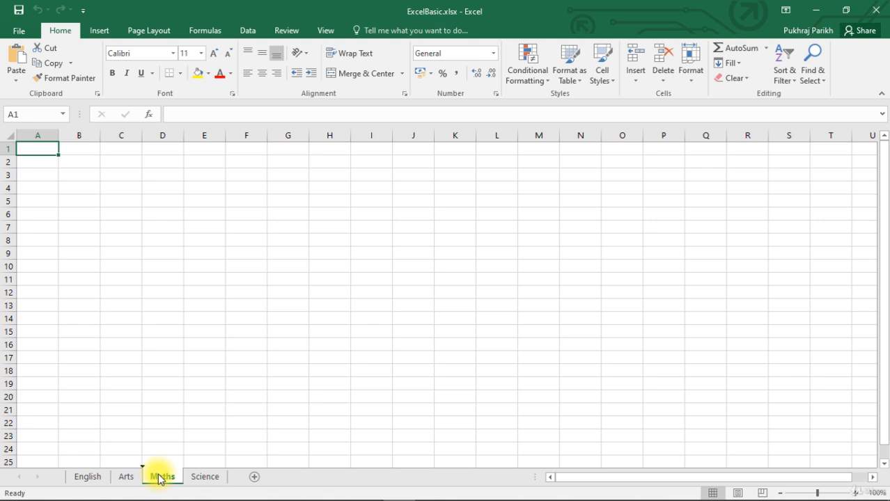
{"action": "left_click_drag", "start_coordinate": [159, 476], "coordinate": [63, 475]}
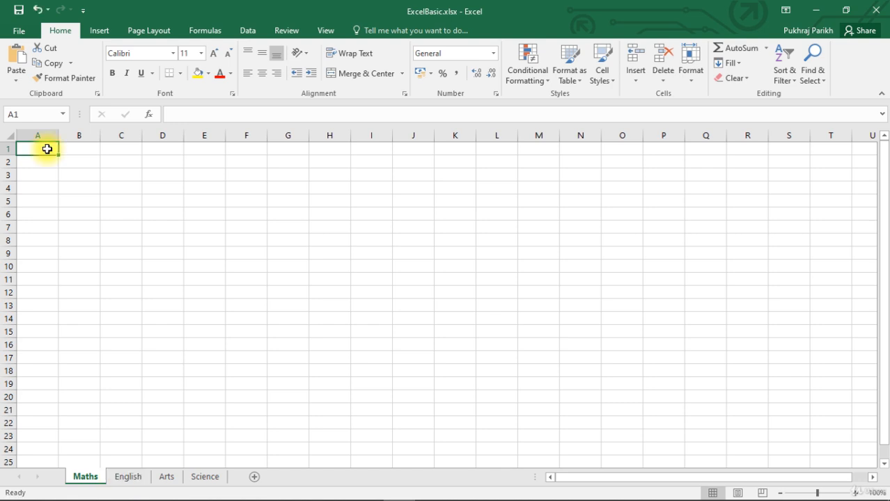
- Enter the column headers Name in A1 and Marks in B1 of the Maths sheet
{"action": "type", "text": "Name"}
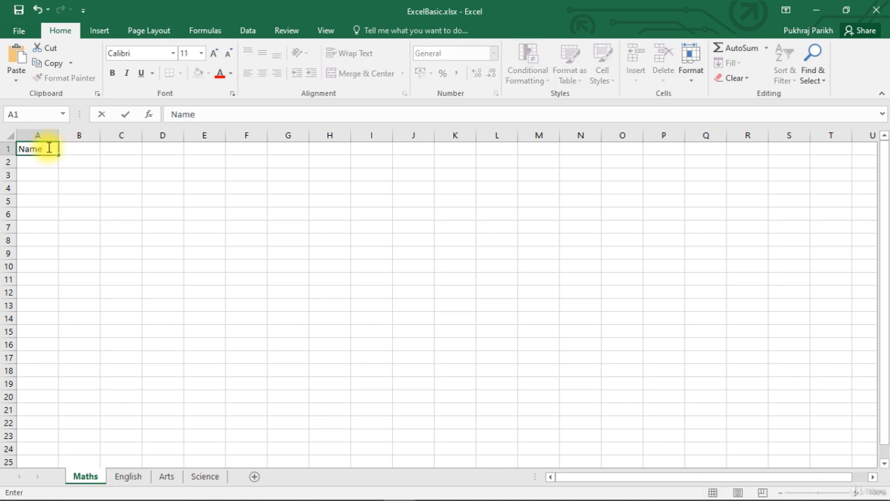
{"action": "key", "text": "Tab"}
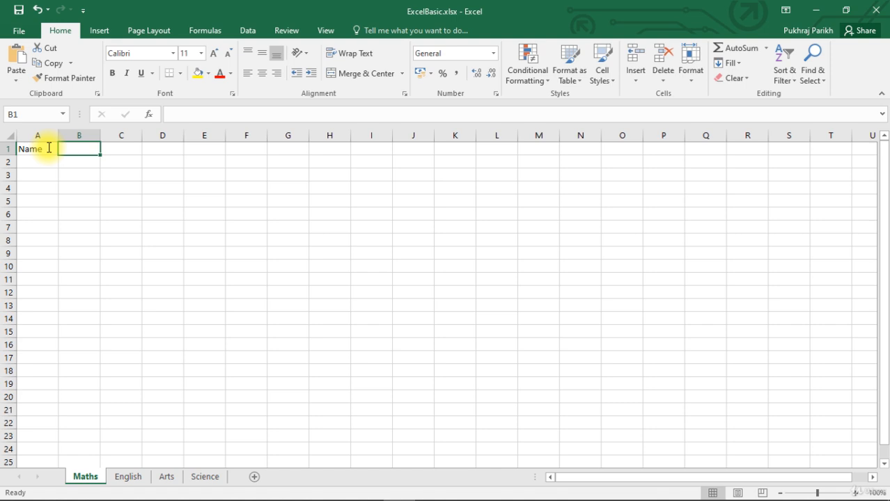
{"action": "type", "text": "Mark"}
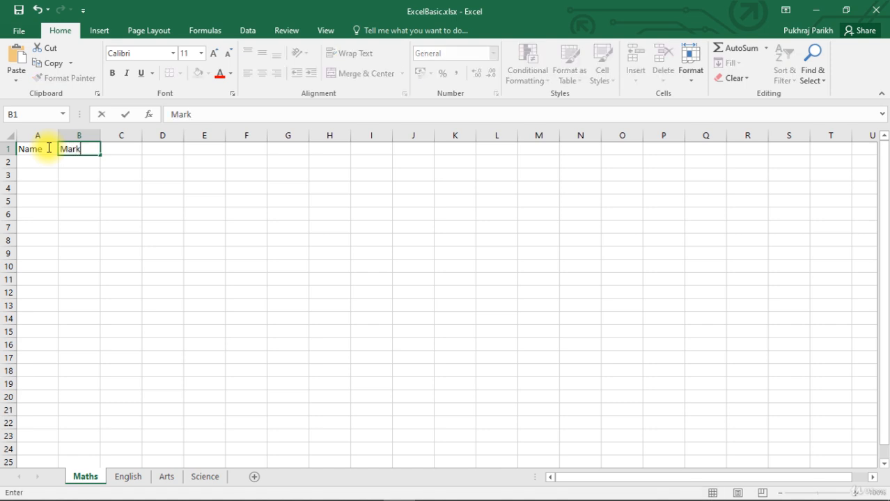
{"action": "type", "text": "s"}
{"action": "key", "text": "Return"}
- Fill the Name column with A, B and D in cells A2 to A4
{"action": "key", "text": "Left"}
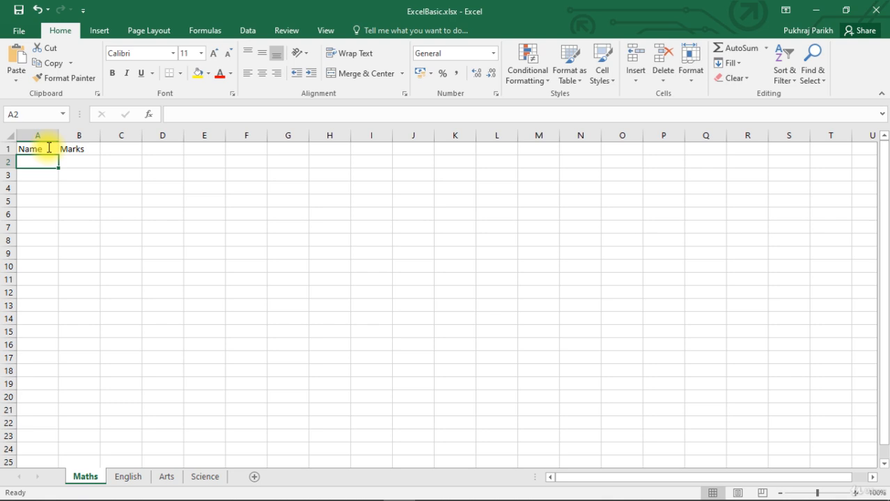
{"action": "type", "text": "A"}
{"action": "key", "text": "Return"}
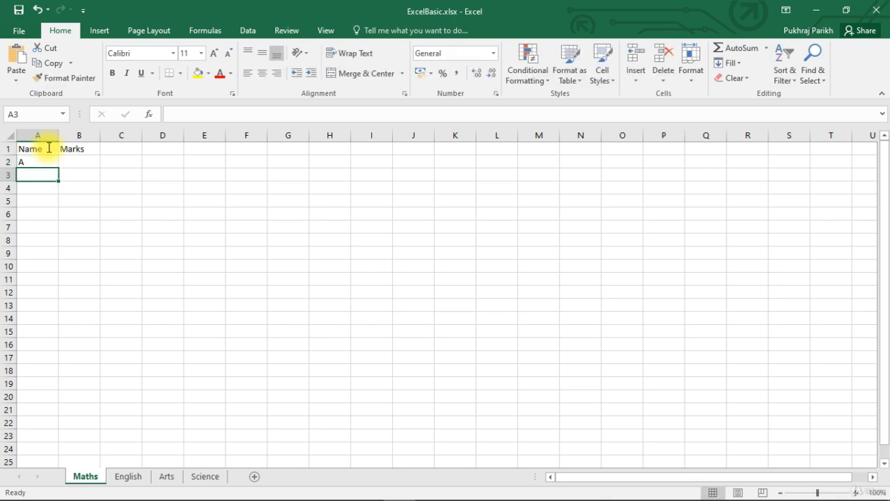
{"action": "type", "text": "B"}
{"action": "key", "text": "Return"}
{"action": "type", "text": "D"}
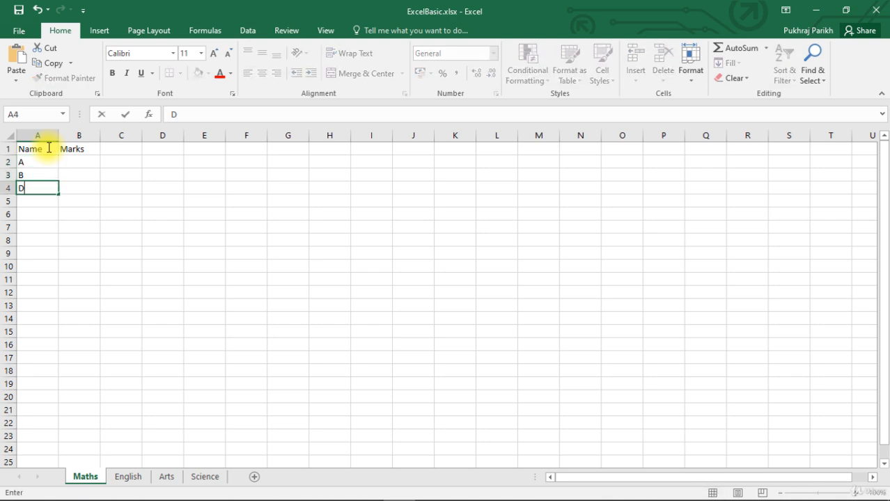
{"action": "key", "text": "Up"}
- Fill the Marks column with 80, 82 and 85 in cells B2 to B4
{"action": "key", "text": "Up"}
{"action": "key", "text": "Right"}
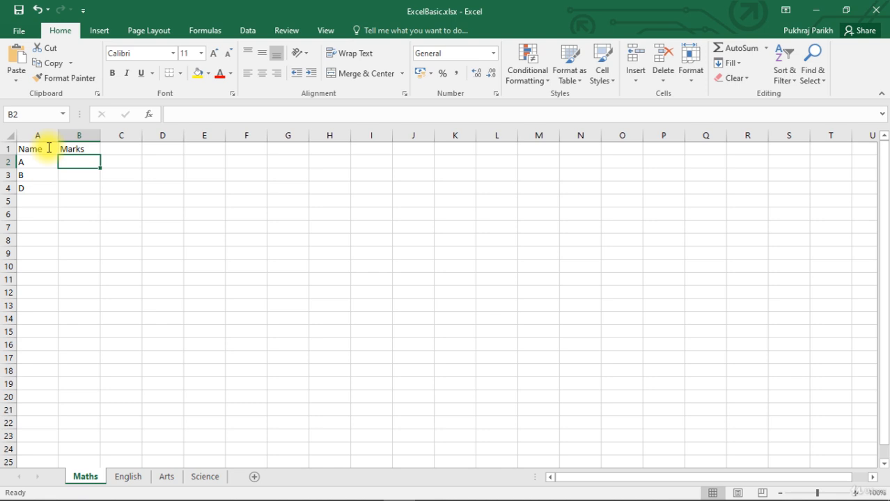
{"action": "type", "text": "80"}
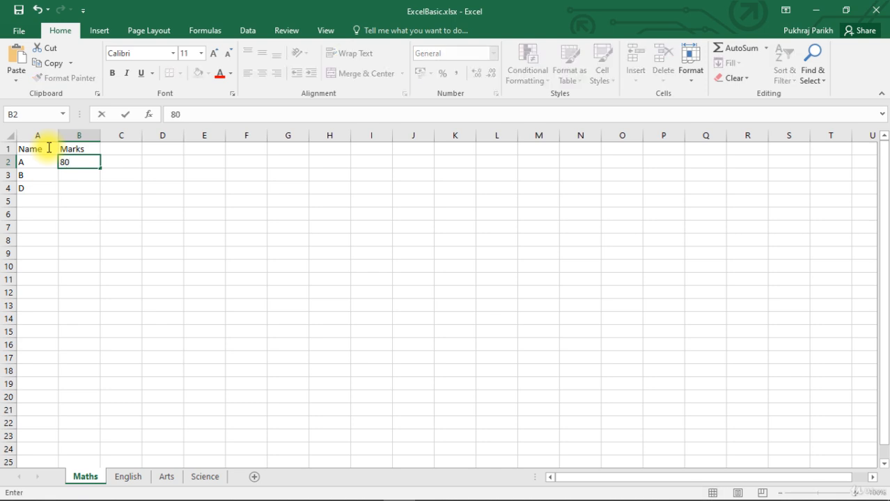
{"action": "key", "text": "Return"}
{"action": "type", "text": "8"}
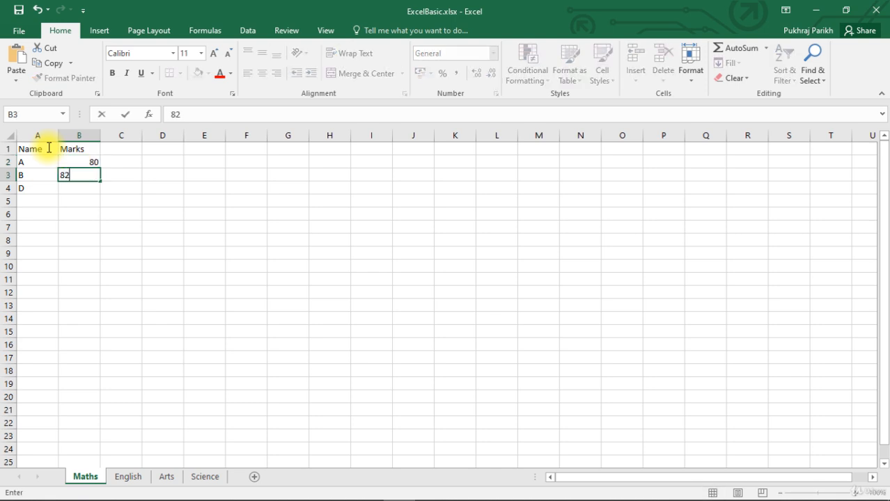
{"action": "type", "text": "2"}
{"action": "key", "text": "Return"}
{"action": "type", "text": "85"}
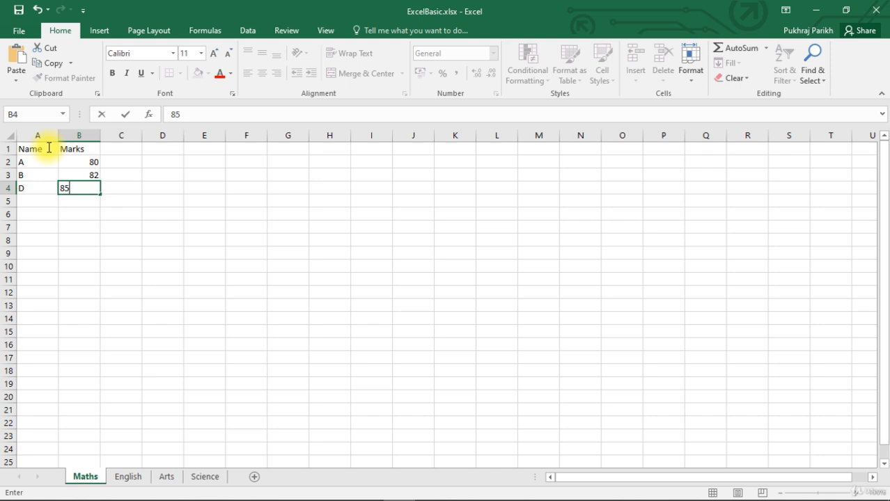
{"action": "left_click", "coordinate": [32, 198]}
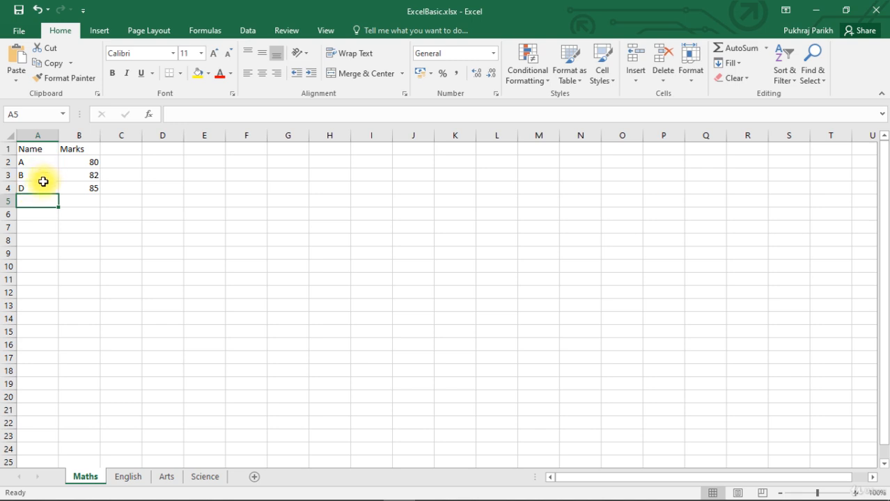
- Insert a row above student D and fill it with the name C and marks 75
{"action": "left_click", "coordinate": [8, 188]}
{"action": "right_click", "coordinate": [9, 190]}
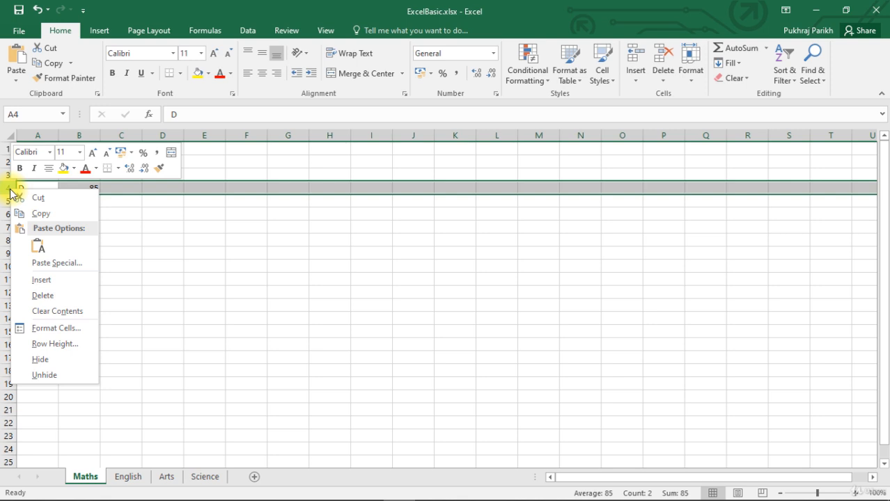
{"action": "left_click", "coordinate": [61, 280]}
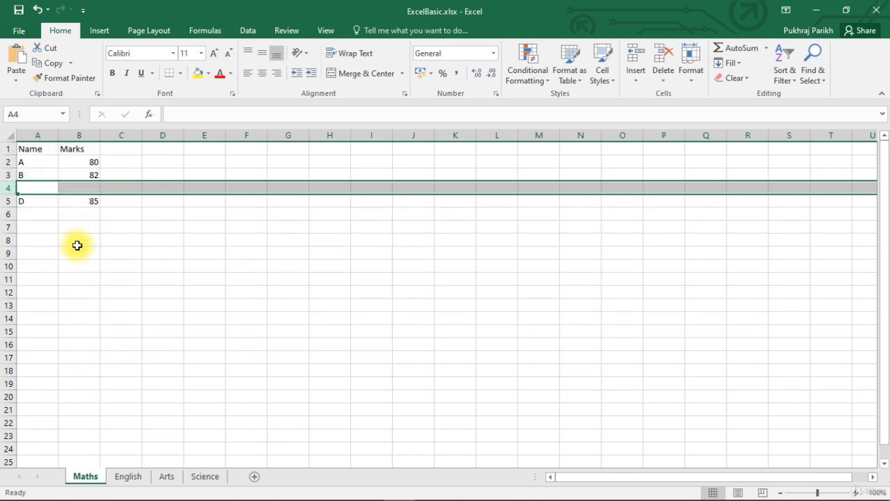
{"action": "left_click", "coordinate": [30, 189]}
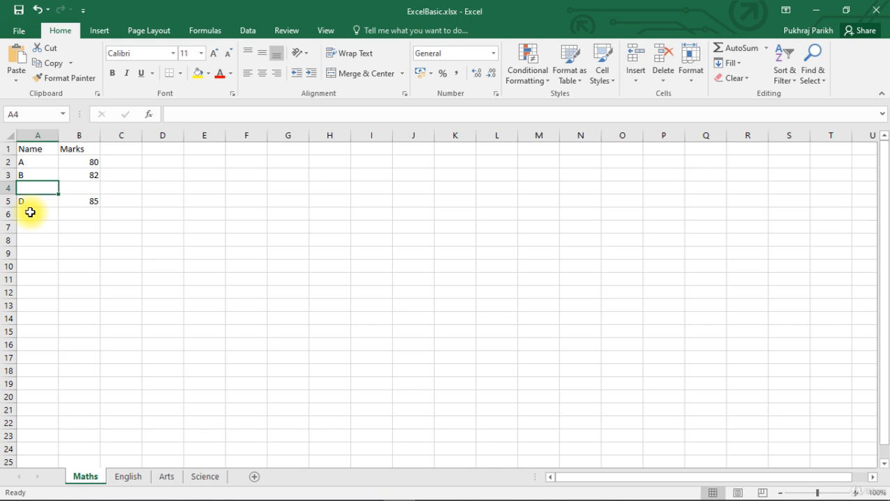
{"action": "type", "text": "C"}
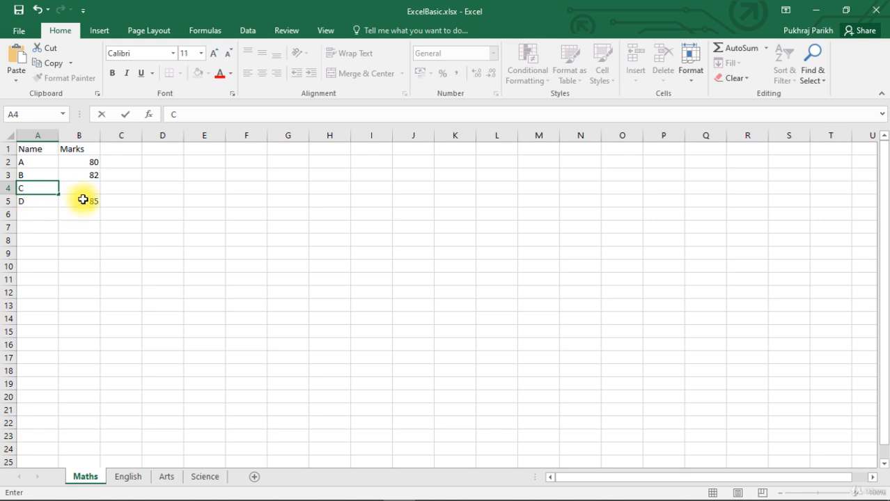
{"action": "left_click", "coordinate": [79, 186]}
{"action": "type", "text": "75"}
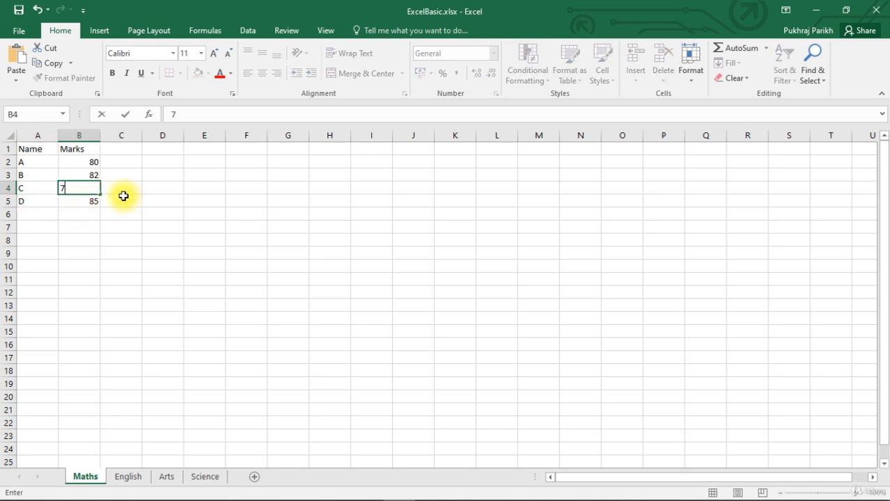
{"action": "left_click", "coordinate": [122, 216]}
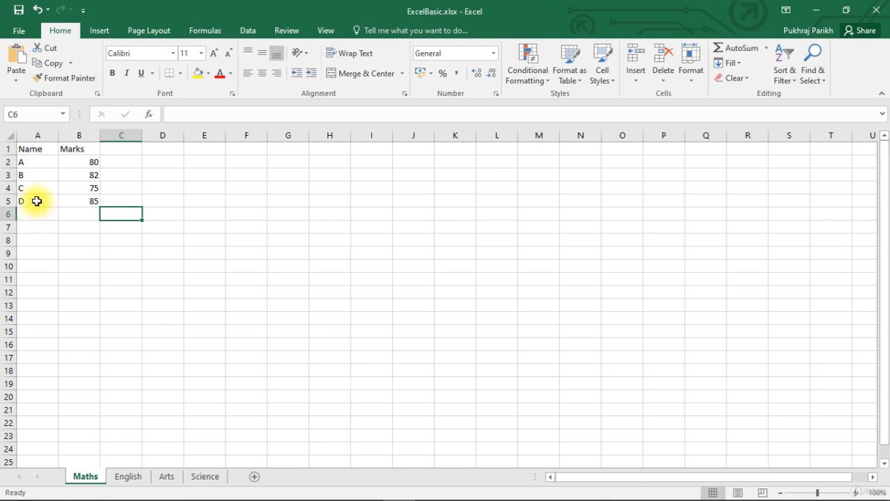
- Insert a column before the Name column and enter the header Roll Number in A1
{"action": "right_click", "coordinate": [37, 133]}
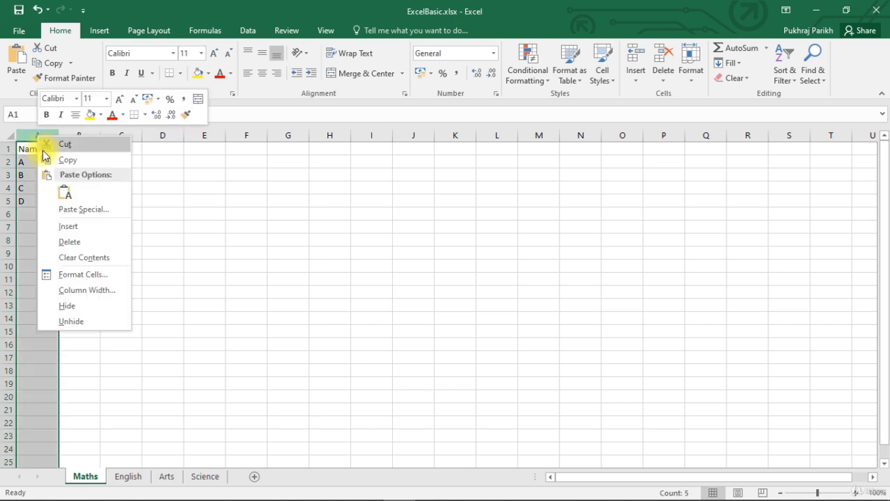
{"action": "left_click", "coordinate": [66, 226]}
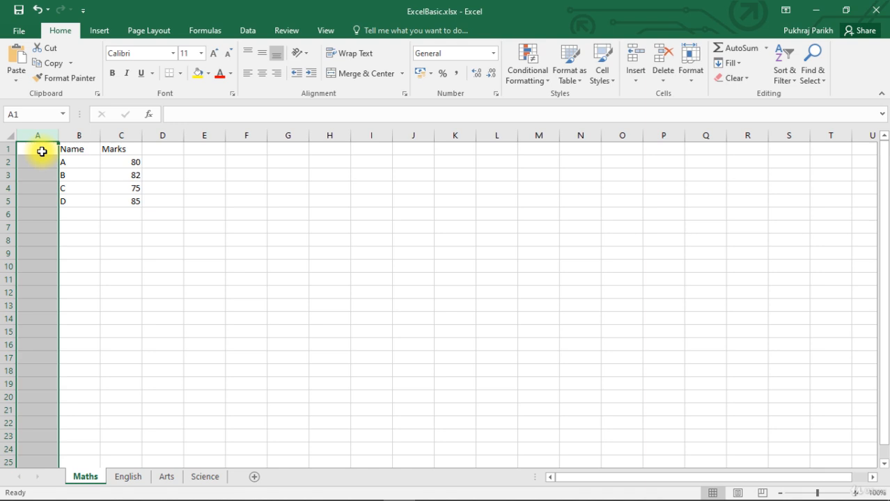
{"action": "left_click", "coordinate": [42, 151]}
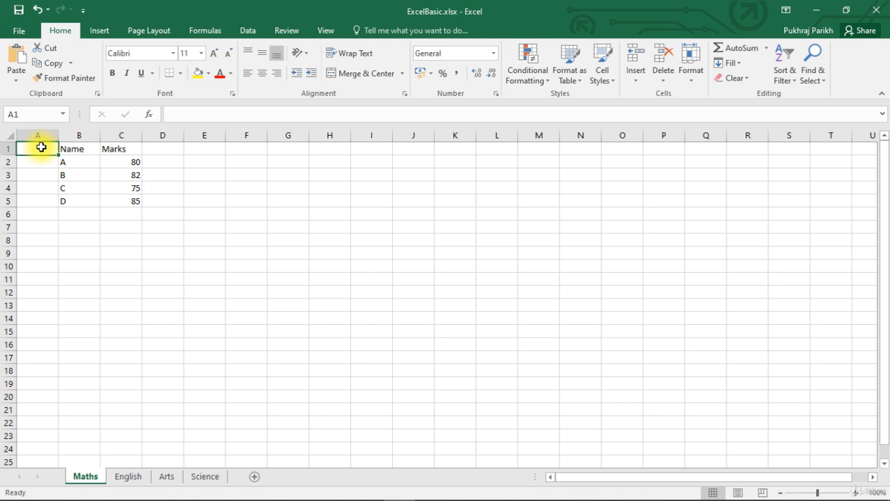
{"action": "type", "text": "Roll"}
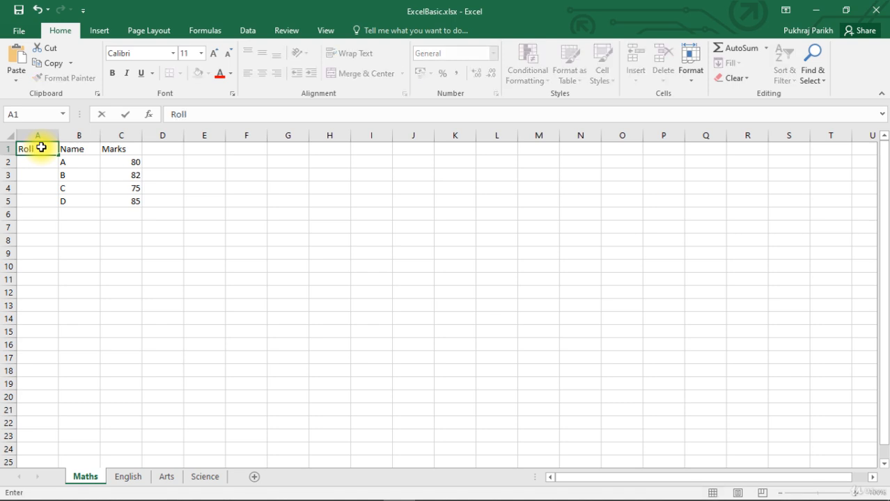
{"action": "type", "text": " Number"}
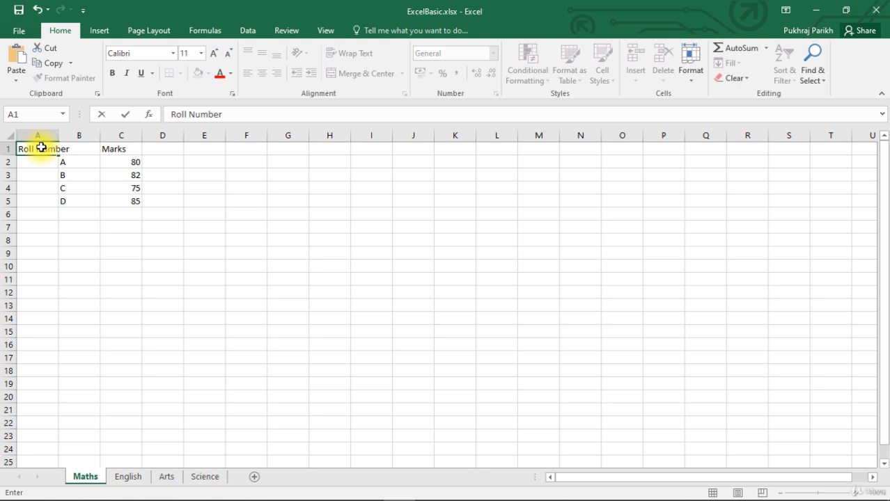
{"action": "left_click", "coordinate": [52, 237]}
- Fill the Roll Number column with 1, 2, 3 and 4 in cells A2 to A5
{"action": "left_click", "coordinate": [39, 161]}
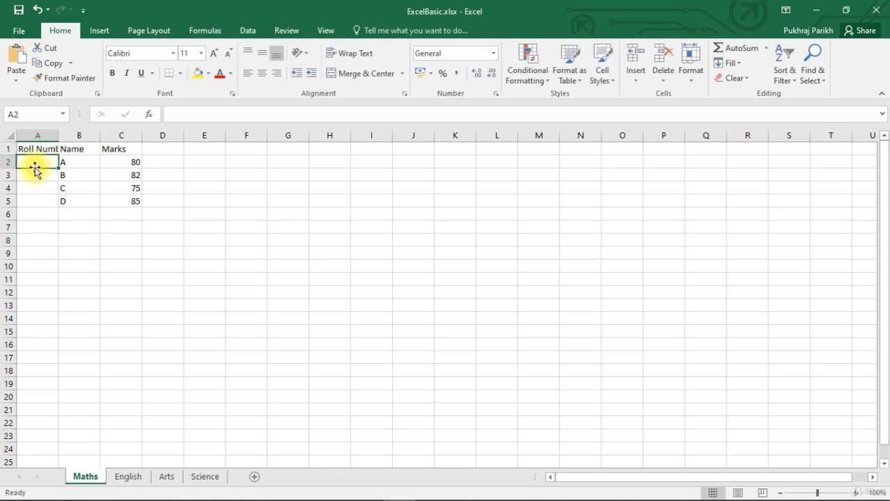
{"action": "type", "text": "1"}
{"action": "left_click", "coordinate": [30, 177]}
{"action": "type", "text": "2"}
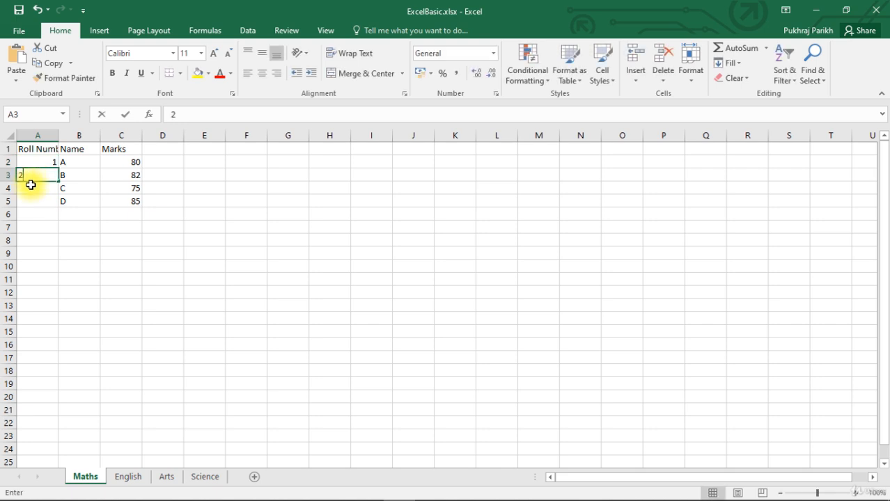
{"action": "left_click", "coordinate": [32, 189]}
{"action": "type", "text": "3"}
{"action": "left_click", "coordinate": [35, 203]}
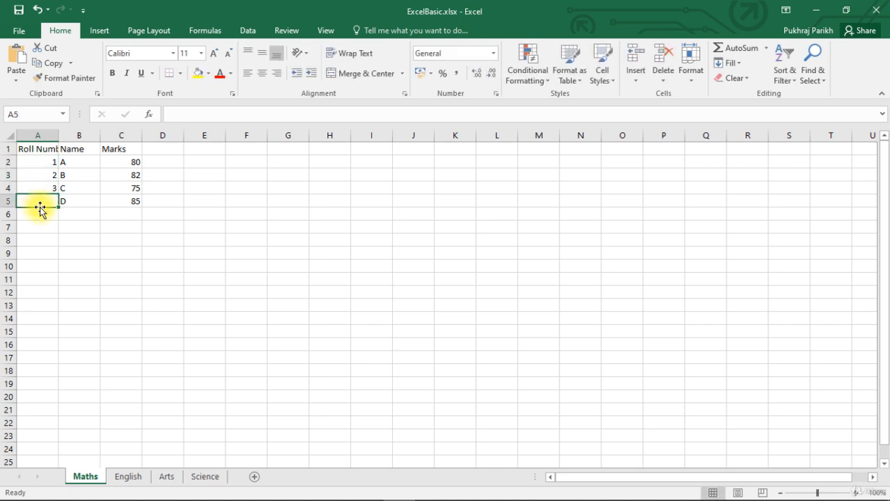
{"action": "type", "text": "4"}
{"action": "left_click", "coordinate": [44, 222]}
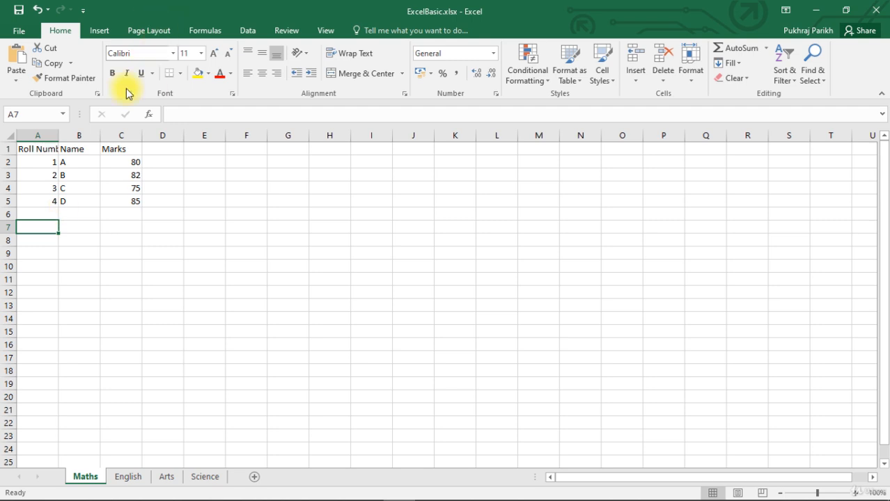
- Widen column A manually to about twice its width so the Roll Number header fits
{"action": "left_click", "coordinate": [33, 151]}
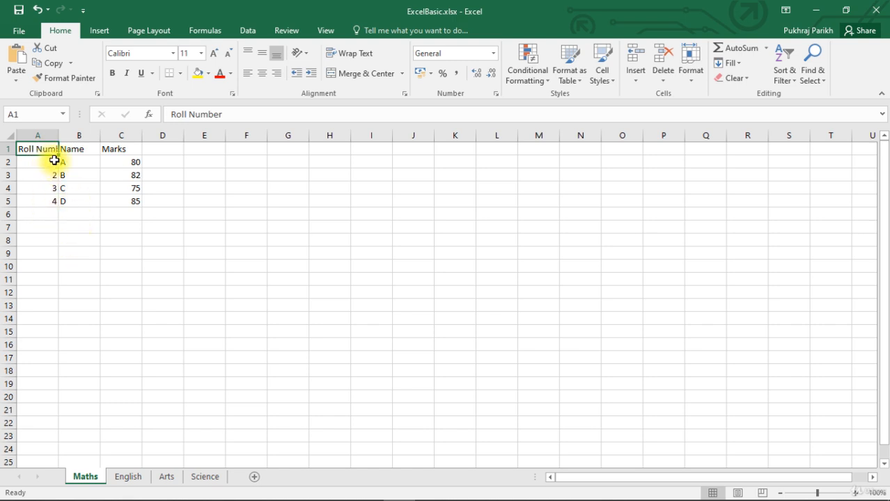
{"action": "left_click", "coordinate": [44, 236]}
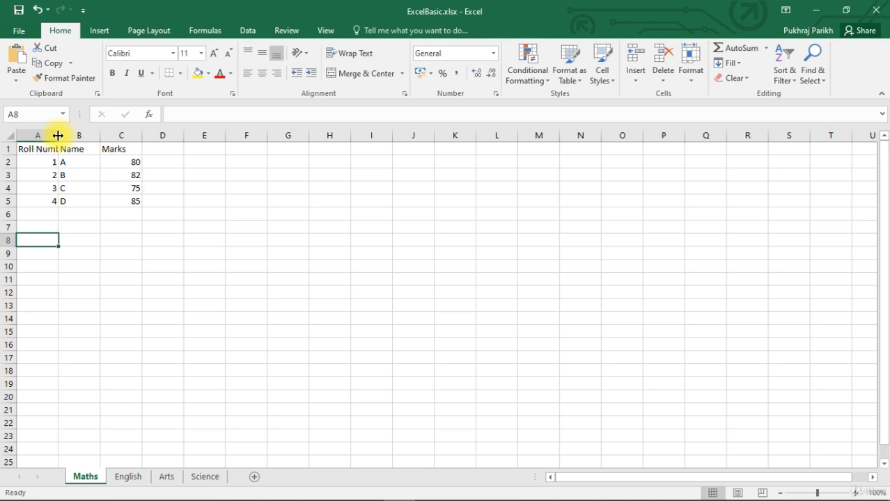
{"action": "left_click_drag", "start_coordinate": [57, 135], "coordinate": [58, 135]}
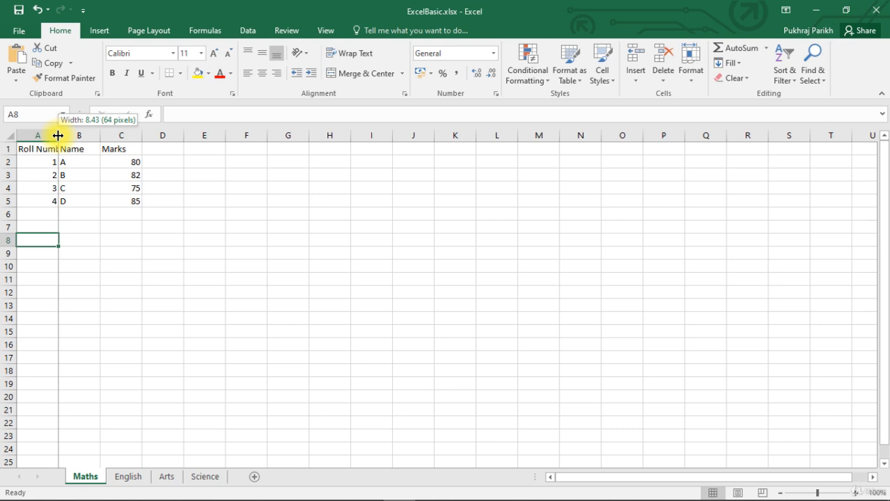
{"action": "left_click_drag", "start_coordinate": [58, 135], "coordinate": [105, 138]}
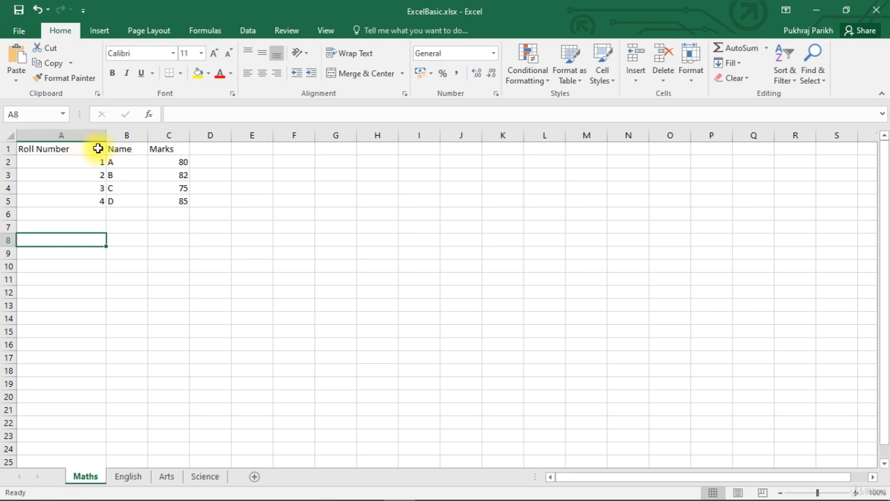
{"action": "left_click", "coordinate": [87, 176]}
{"action": "left_click", "coordinate": [79, 160]}
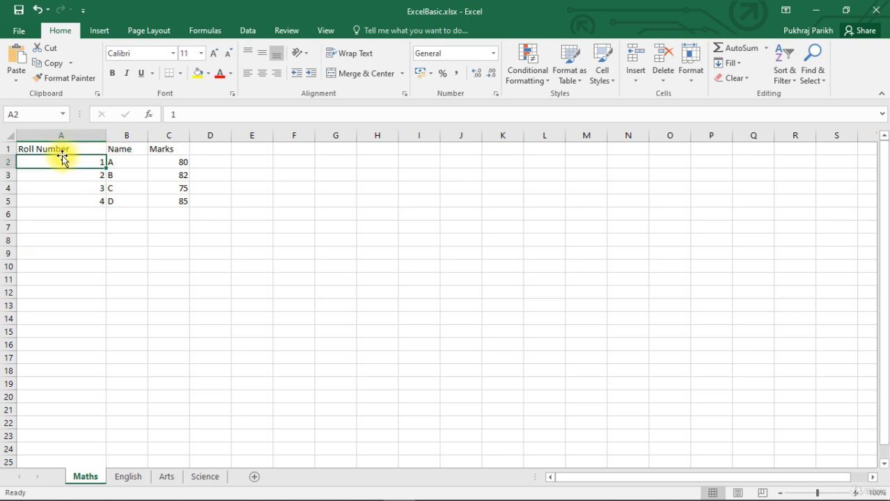
- AutoFit the width of column A to the Roll Number header
{"action": "left_click", "coordinate": [58, 149]}
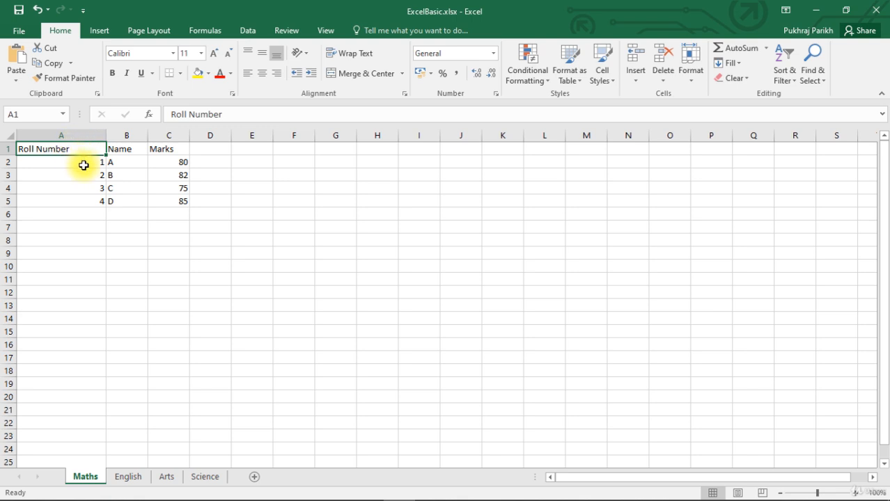
{"action": "double_click", "coordinate": [106, 134]}
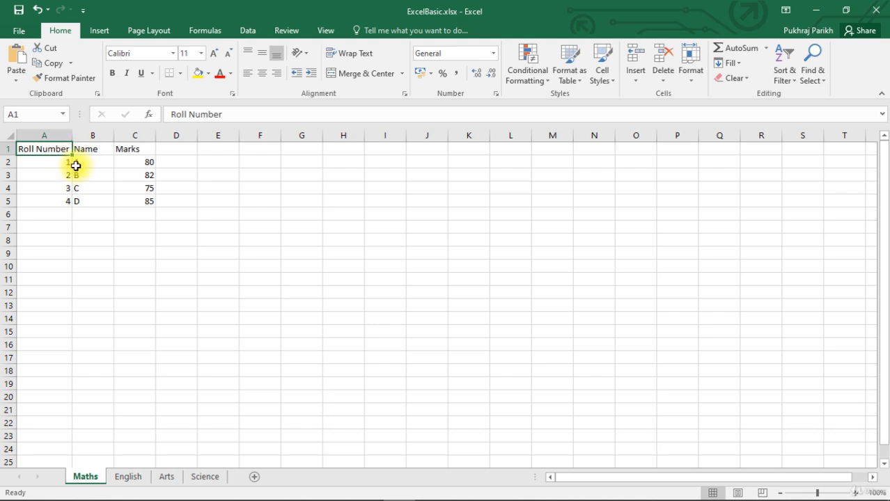
{"action": "left_click", "coordinate": [45, 200]}
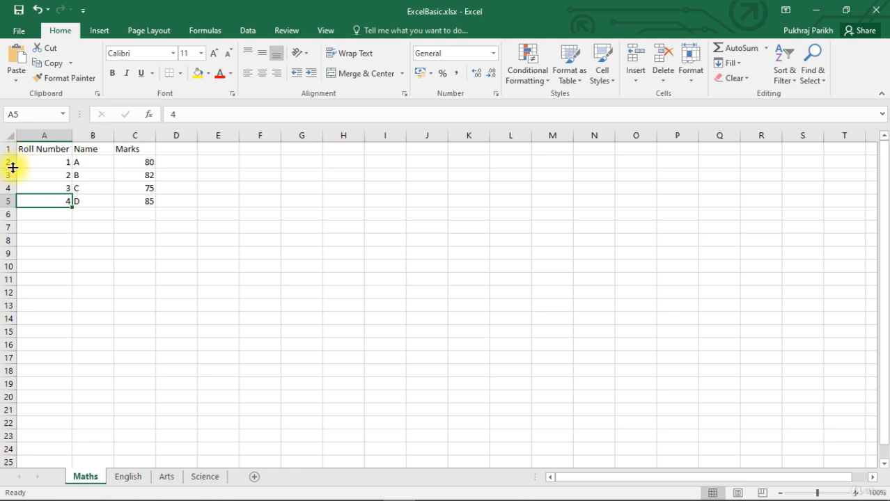
- Increase the height of header row 1 manually and AutoFit the row height to its contents
{"action": "mouse_move", "coordinate": [13, 168]}
{"action": "left_mouse_down"}
{"action": "mouse_move", "coordinate": [12, 154]}
{"action": "mouse_move", "coordinate": [11, 172]}
{"action": "left_mouse_up"}
{"action": "left_click", "coordinate": [179, 190]}
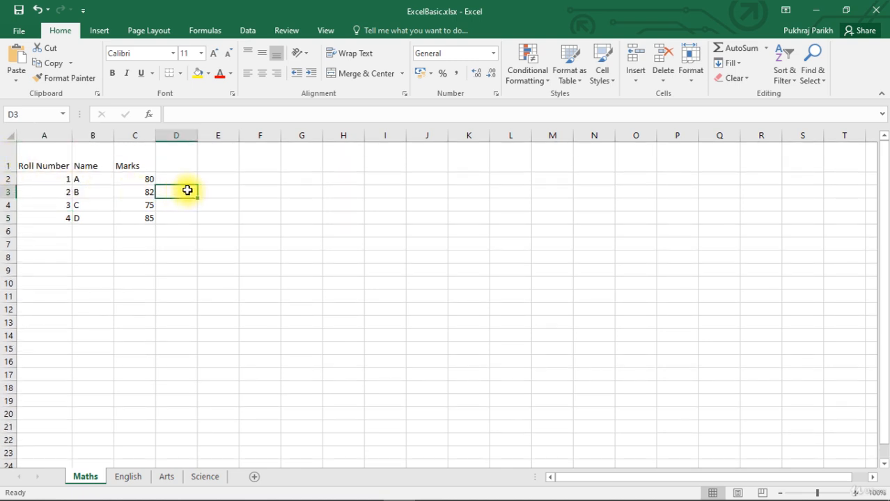
{"action": "double_click", "coordinate": [10, 170]}
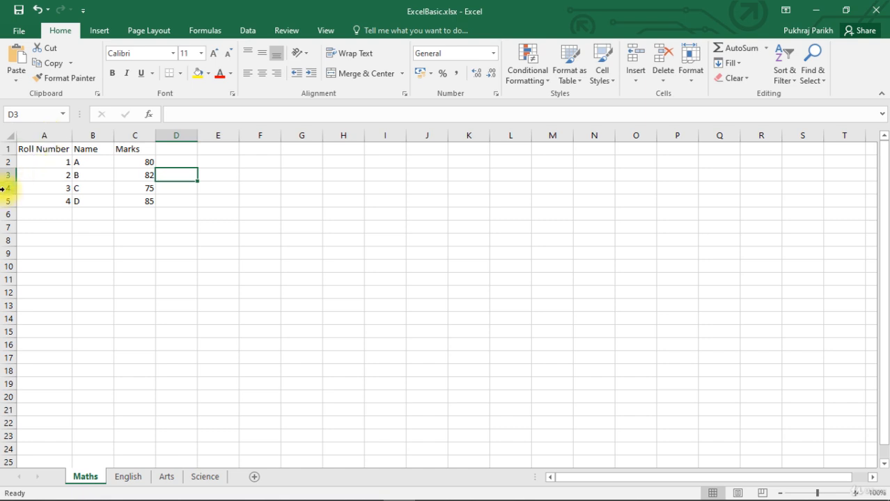
- Clear the contents of row 4, student C's record, without deleting the row itself
{"action": "left_click", "coordinate": [91, 188]}
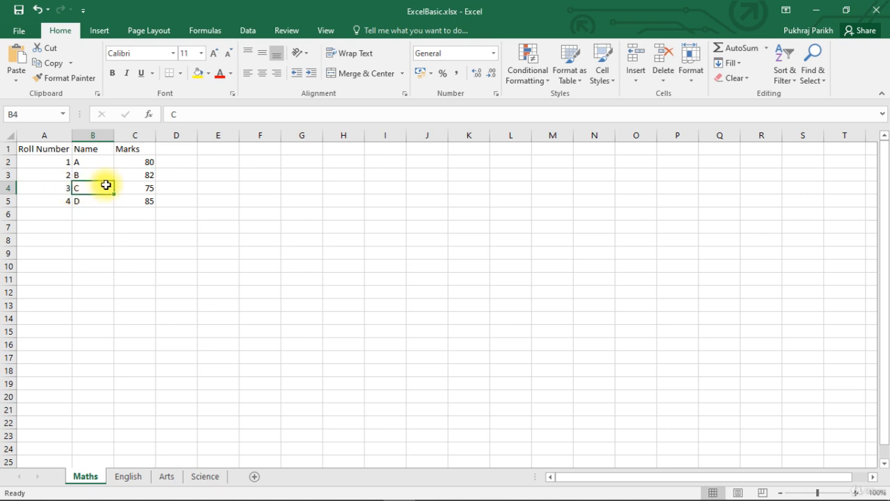
{"action": "right_click", "coordinate": [7, 188]}
{"action": "key", "text": "Escape"}
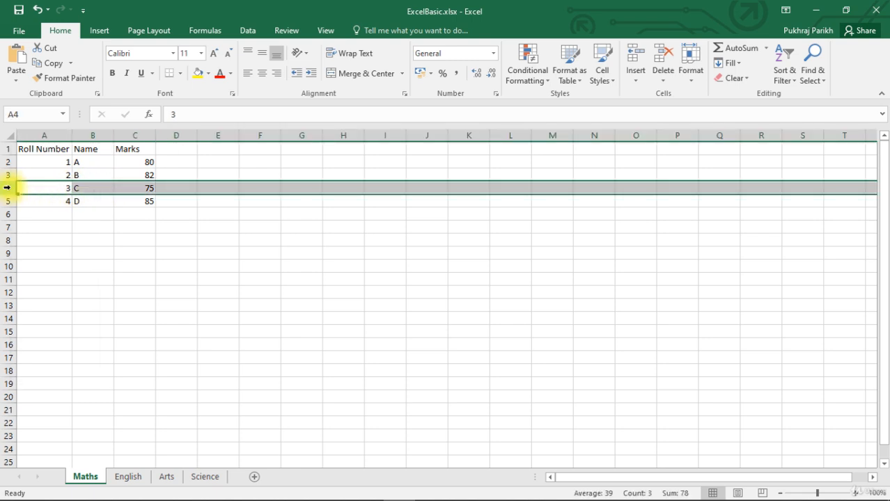
{"action": "right_click", "coordinate": [7, 188]}
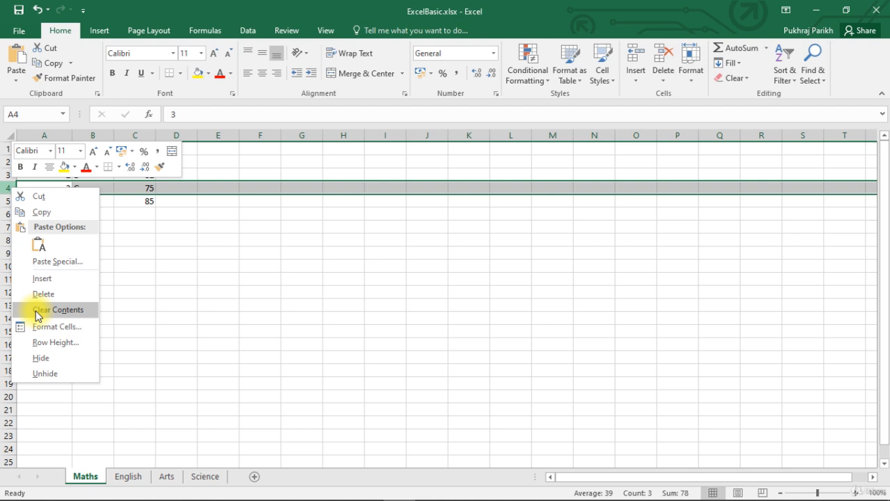
{"action": "left_click", "coordinate": [37, 313]}
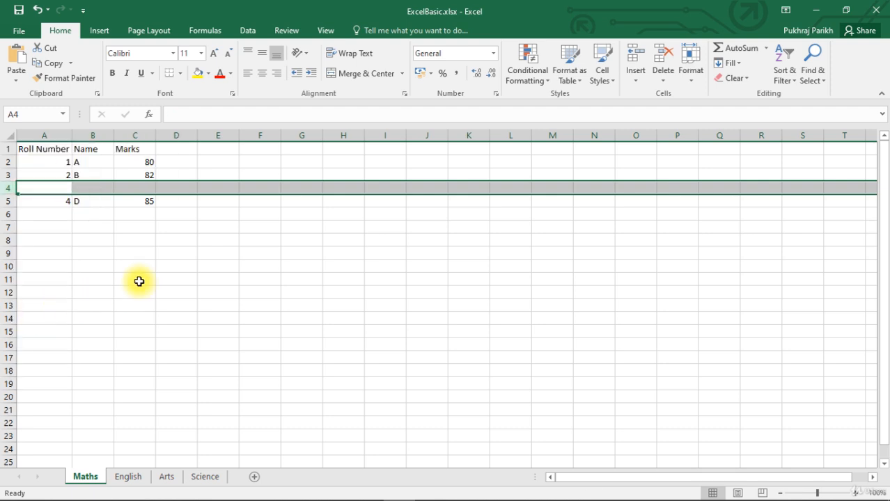
{"action": "left_click", "coordinate": [93, 226]}
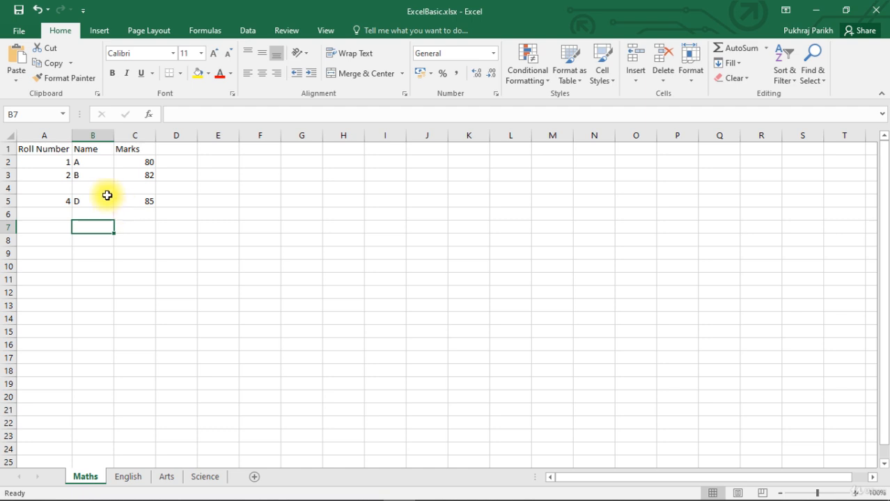
- Delete the empty row 4 between students B and D
{"action": "right_click", "coordinate": [8, 186]}
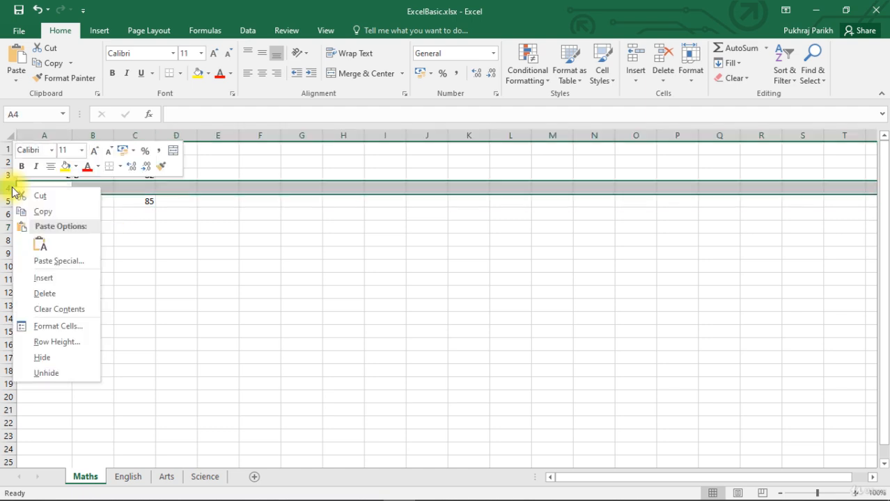
{"action": "left_click", "coordinate": [45, 294]}
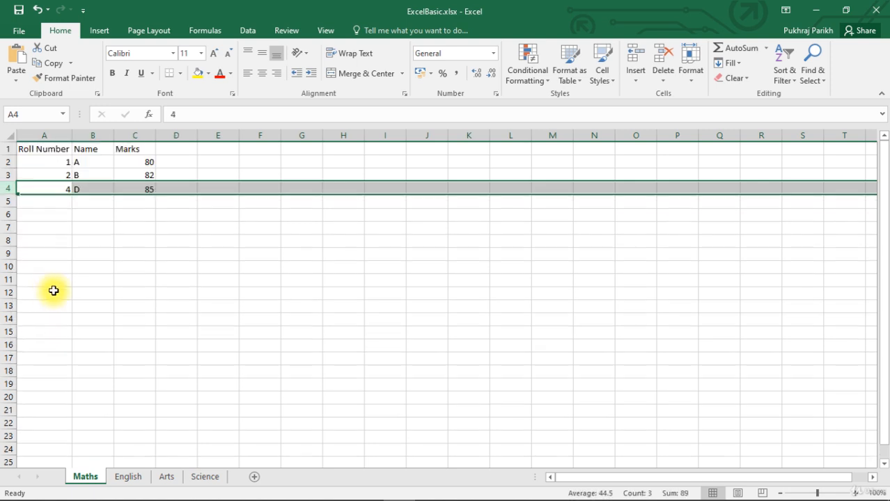
{"action": "left_click", "coordinate": [89, 201]}
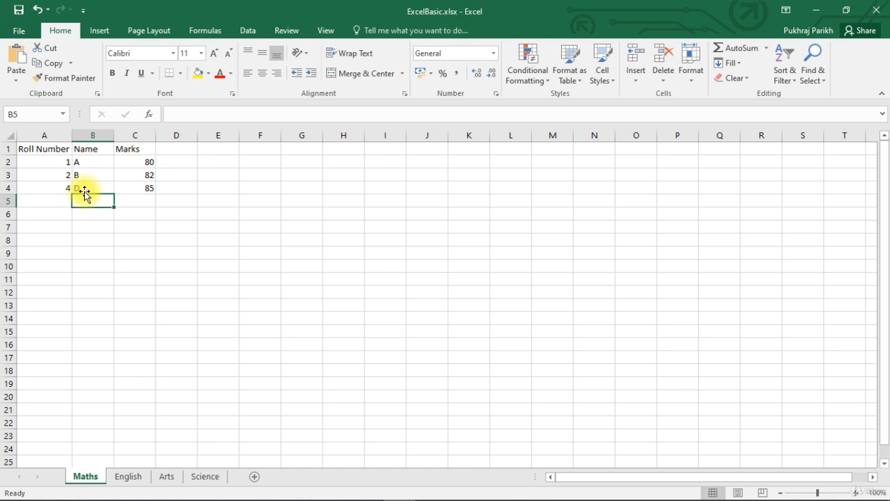
- Delete the Roll Number column from the Maths marks table
{"action": "right_click", "coordinate": [49, 134]}
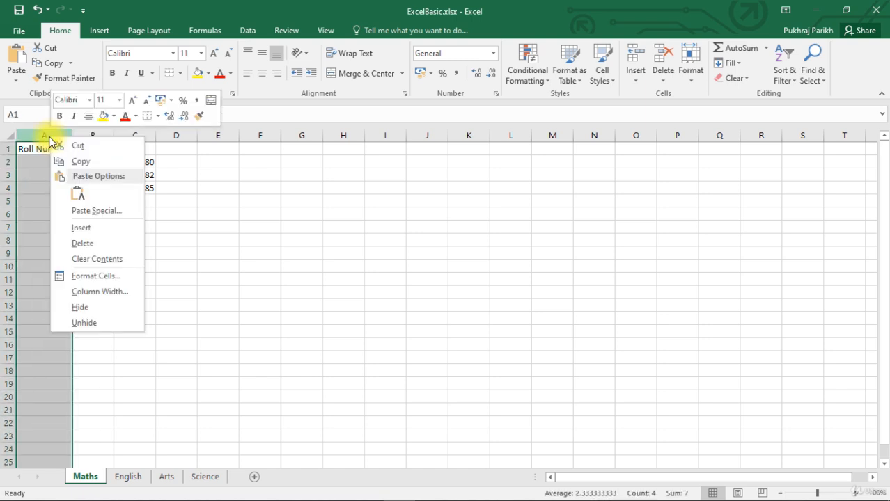
{"action": "left_click", "coordinate": [95, 242]}
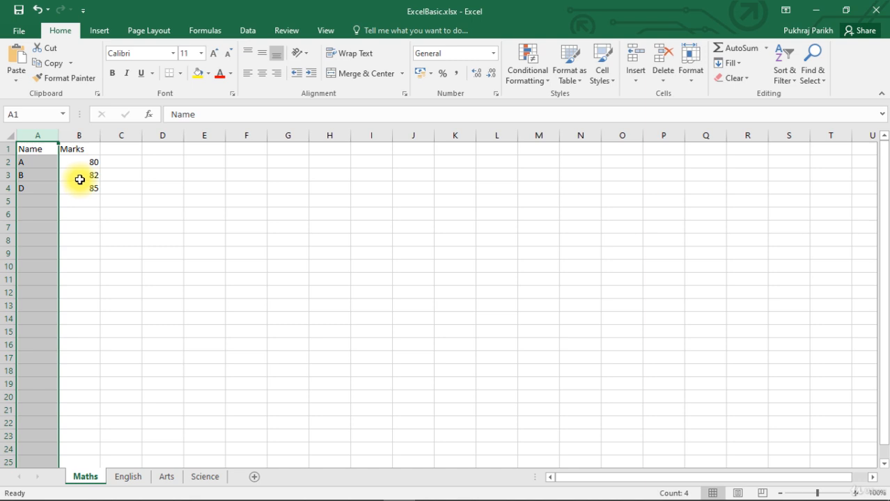
{"action": "left_click", "coordinate": [105, 174]}
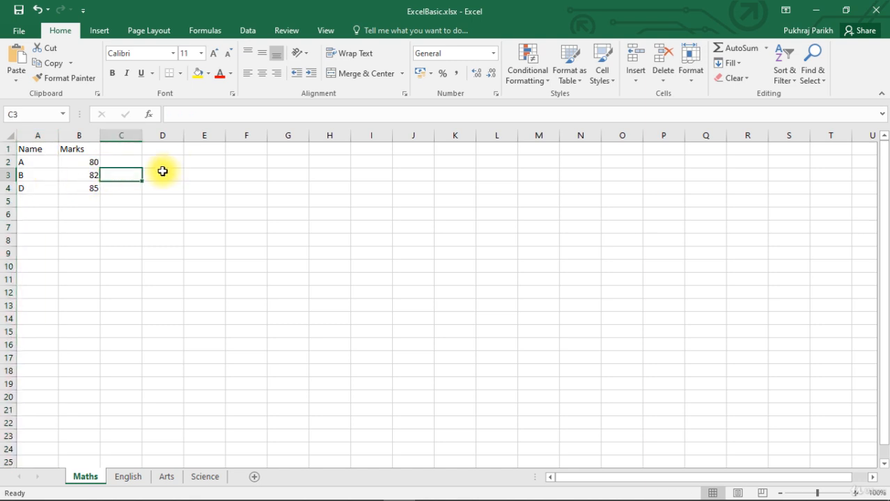
- Zoom the Maths worksheet in to 170%
{"action": "left_click", "coordinate": [854, 492]}
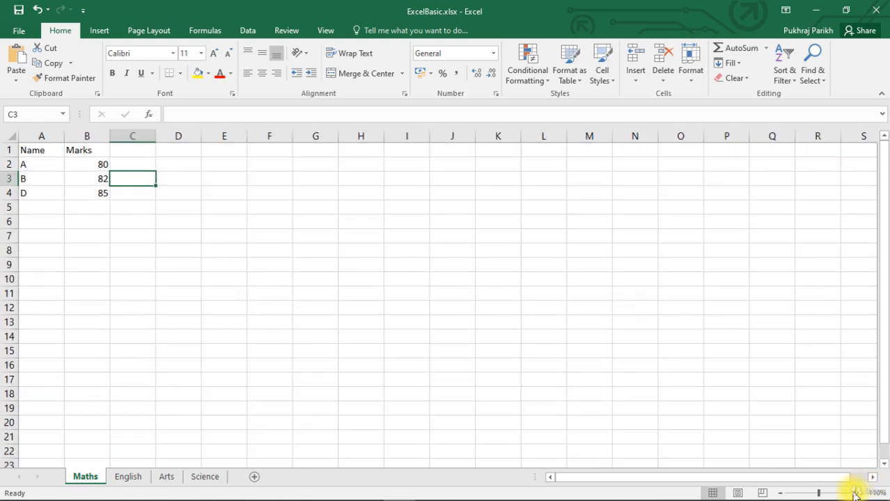
{"action": "left_click", "coordinate": [854, 492]}
{"action": "left_click", "coordinate": [854, 493]}
{"action": "left_click", "coordinate": [854, 493]}
{"action": "left_click", "coordinate": [855, 493]}
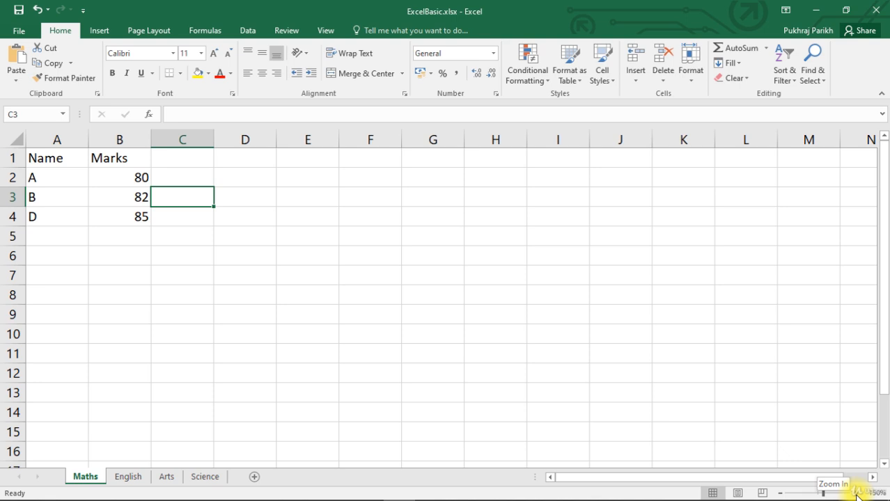
{"action": "left_click", "coordinate": [854, 492]}
{"action": "left_click", "coordinate": [855, 493]}
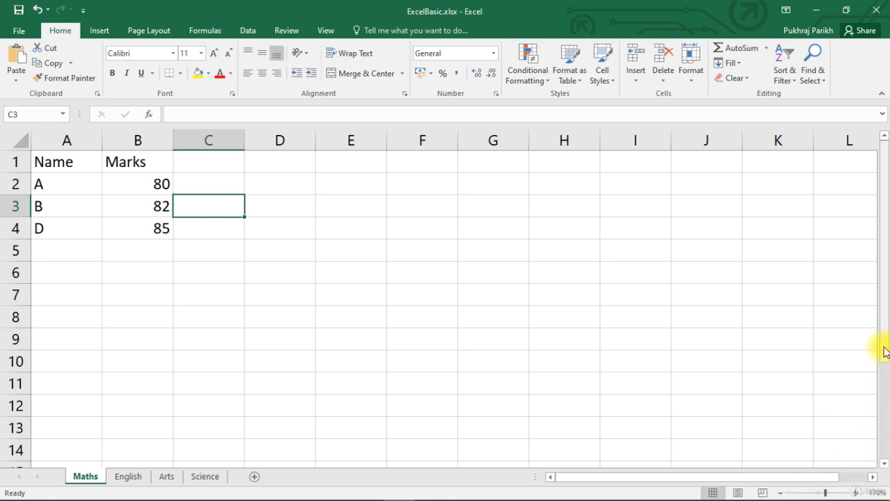
{"action": "left_click_drag", "start_coordinate": [882, 352], "coordinate": [868, 336]}
{"action": "left_click_drag", "start_coordinate": [775, 476], "coordinate": [742, 459]}
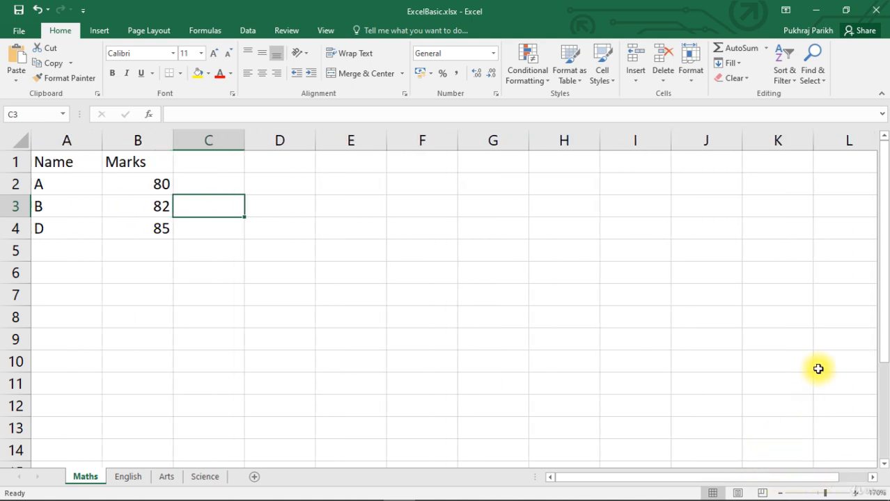
- Zoom the Maths worksheet back out to 100%
{"action": "left_click", "coordinate": [779, 492]}
{"action": "left_click", "coordinate": [779, 492]}
{"action": "left_click", "coordinate": [779, 492]}
{"action": "left_click", "coordinate": [780, 493]}
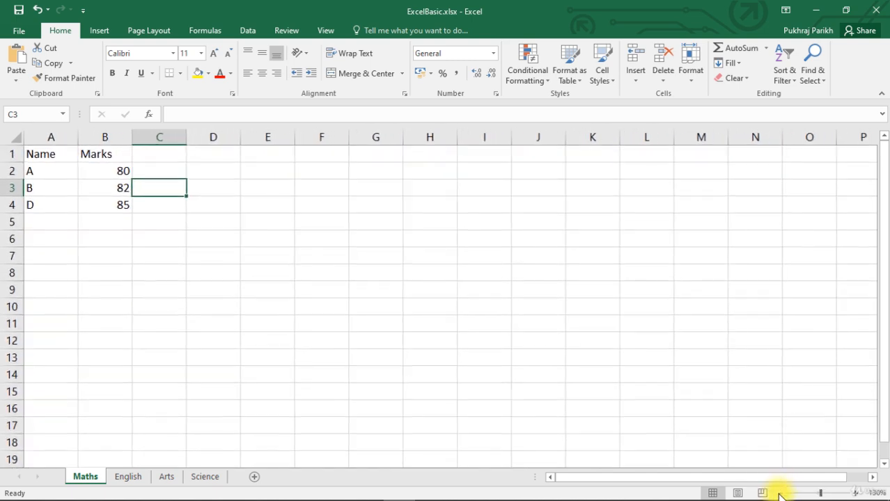
{"action": "left_click", "coordinate": [780, 492]}
{"action": "left_click", "coordinate": [780, 492]}
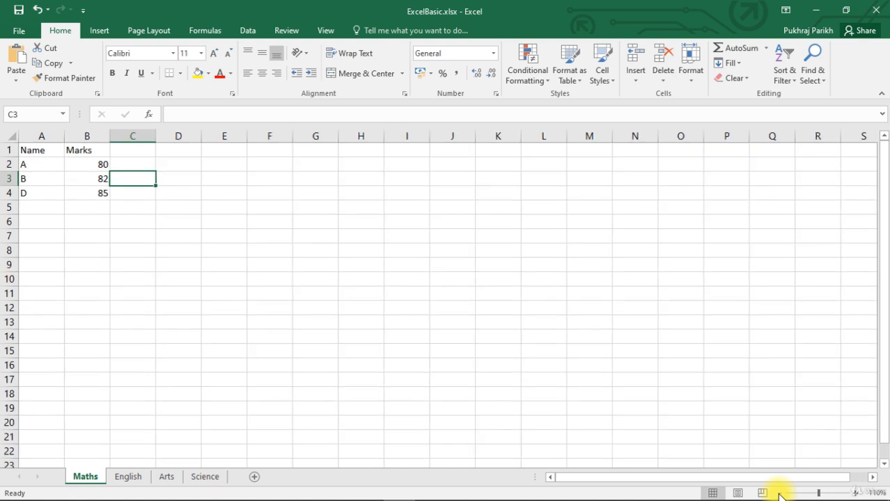
{"action": "left_click", "coordinate": [780, 492]}
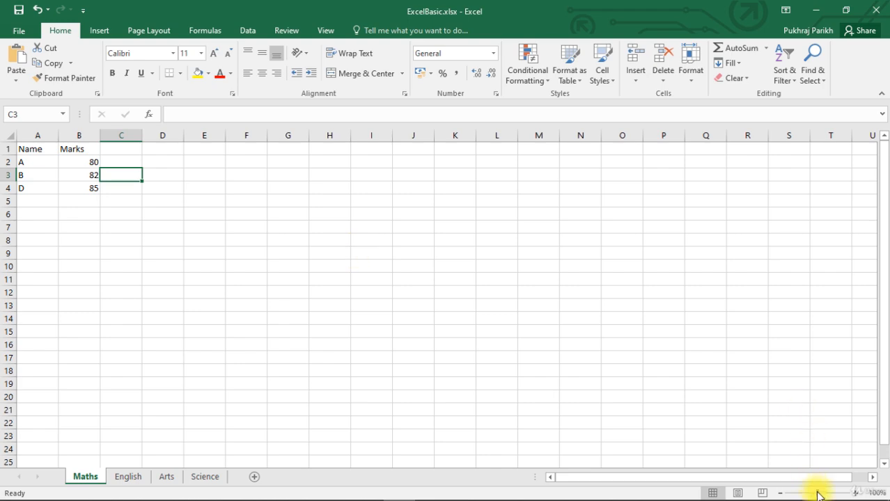
{"action": "mouse_move", "coordinate": [816, 492]}
{"action": "left_mouse_down"}
{"action": "mouse_move", "coordinate": [834, 492]}
{"action": "mouse_move", "coordinate": [799, 494]}
{"action": "mouse_move", "coordinate": [816, 494]}
{"action": "left_mouse_up"}
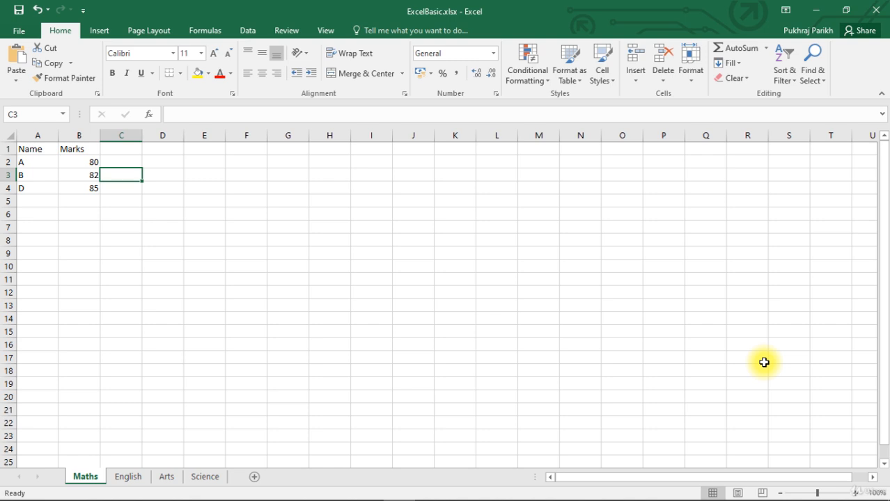
- Insert an empty column between the Name and Marks columns
{"action": "key", "text": "Up"}
{"action": "key", "text": "Up"}
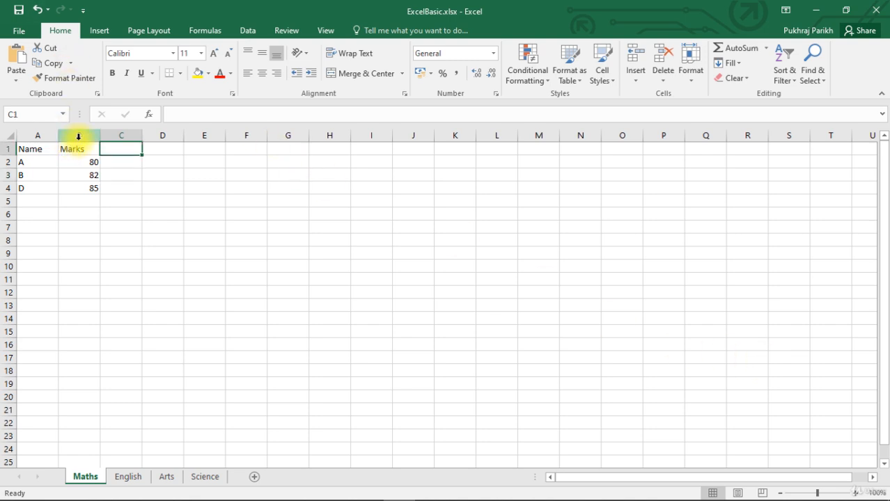
{"action": "left_click", "coordinate": [78, 136]}
{"action": "right_click", "coordinate": [78, 137]}
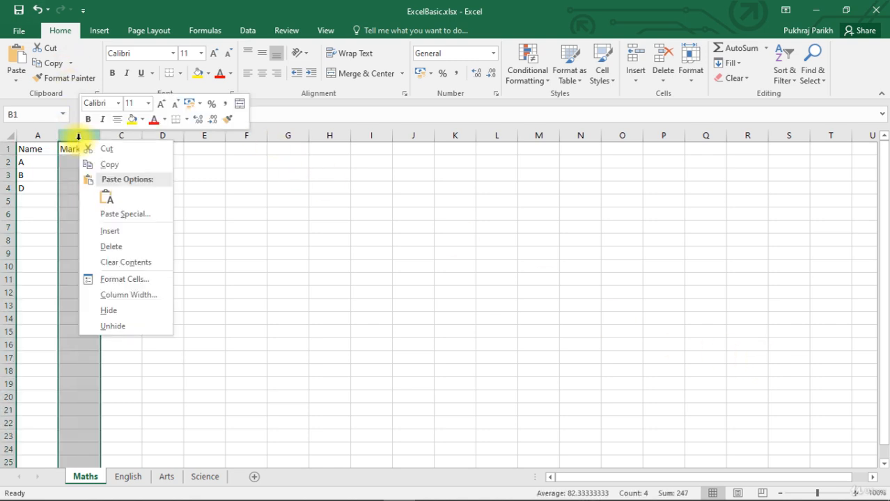
{"action": "left_click", "coordinate": [97, 231]}
- Enter the header Mid-Term in cell B1 and AutoFit the width of column B
{"action": "left_click", "coordinate": [80, 147]}
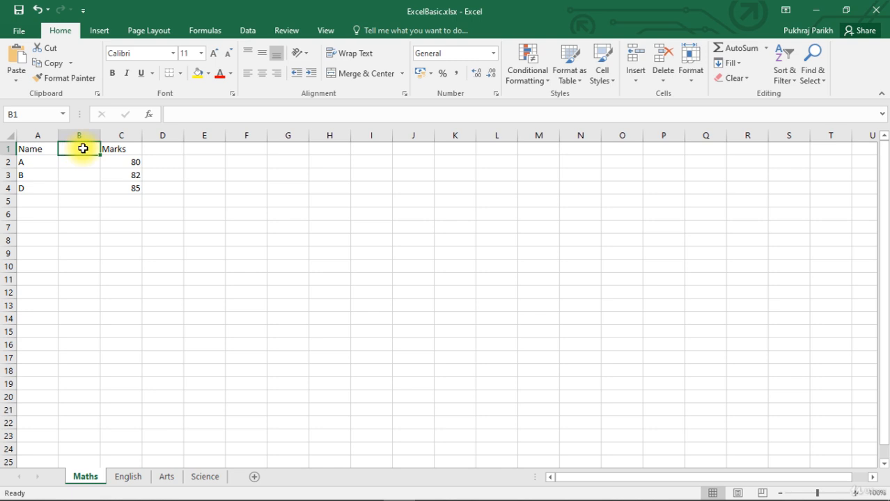
{"action": "type", "text": "M"}
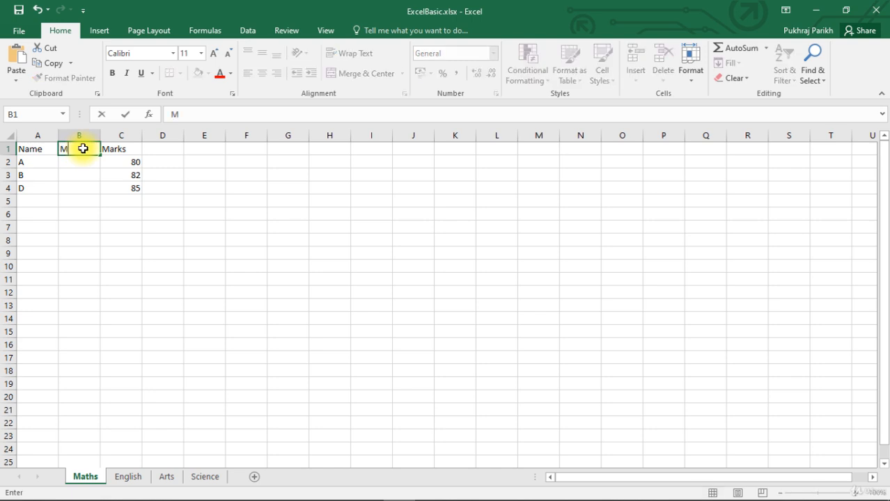
{"action": "type", "text": "id-Term"}
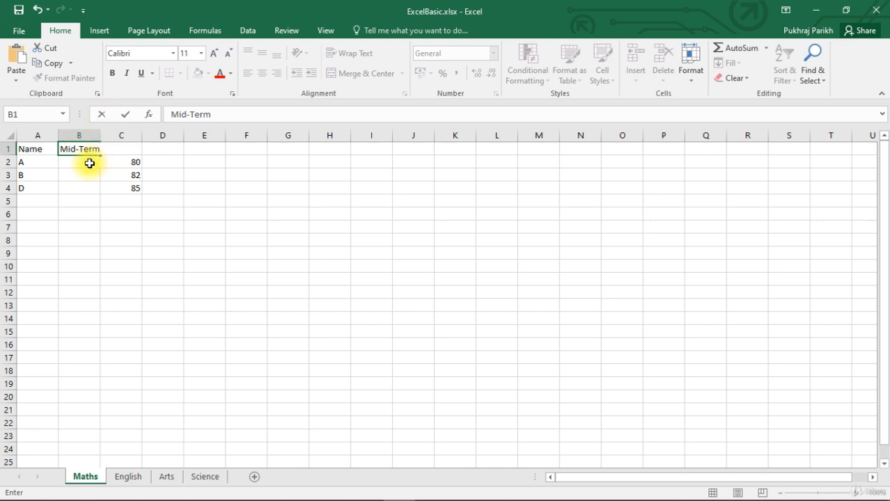
{"action": "left_click", "coordinate": [89, 163]}
{"action": "double_click", "coordinate": [98, 136]}
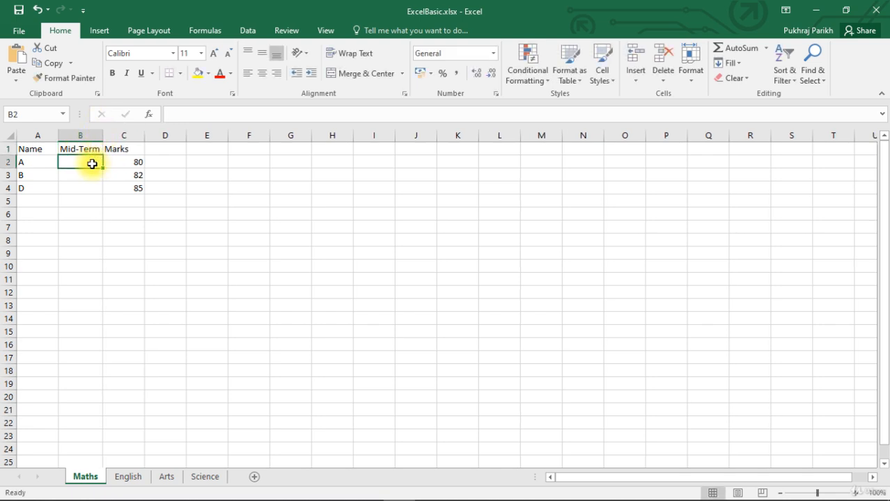
- Enter the mid-term marks 42, 45 and 50 for students A, B and D in cells B2 to B4
{"action": "type", "text": "42"}
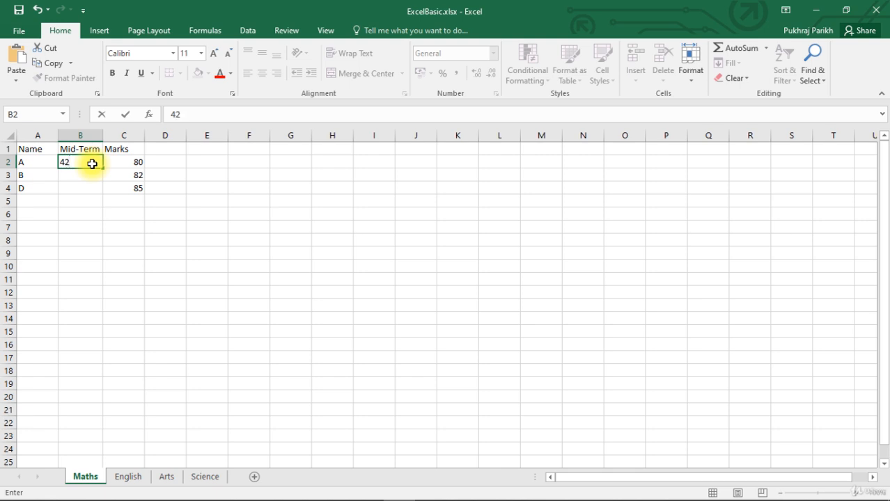
{"action": "key", "text": "Return"}
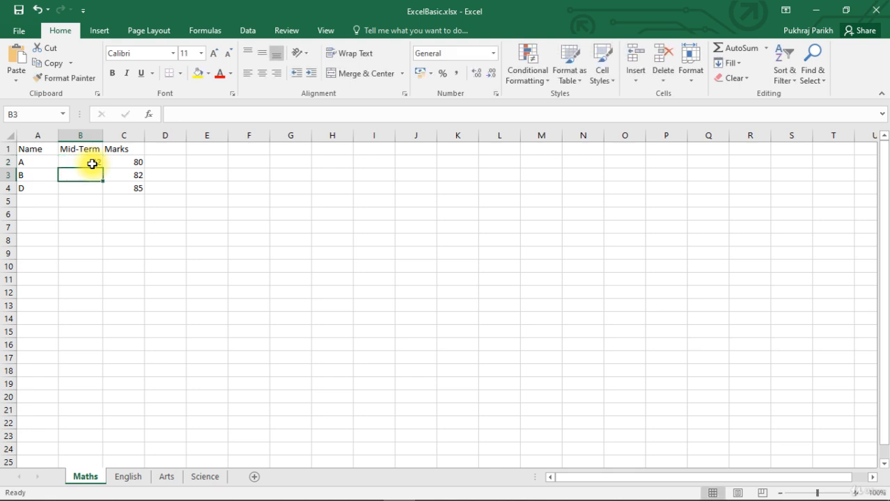
{"action": "type", "text": "45"}
{"action": "key", "text": "Return"}
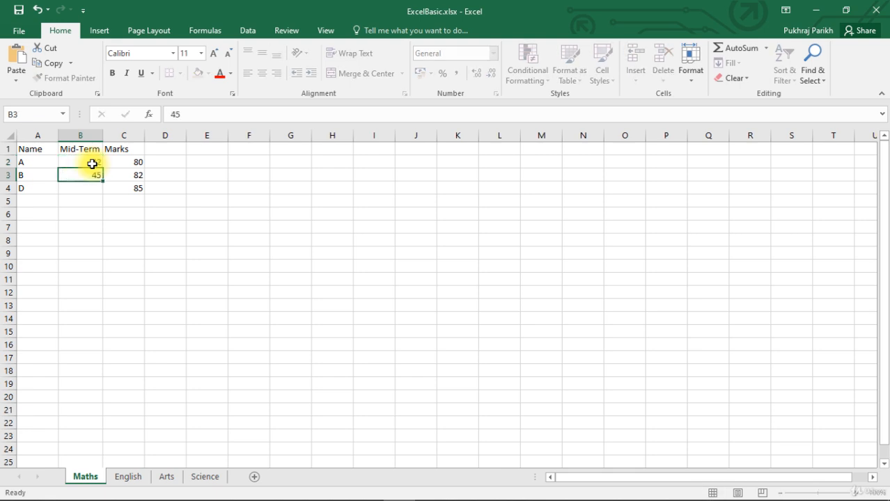
{"action": "type", "text": "50"}
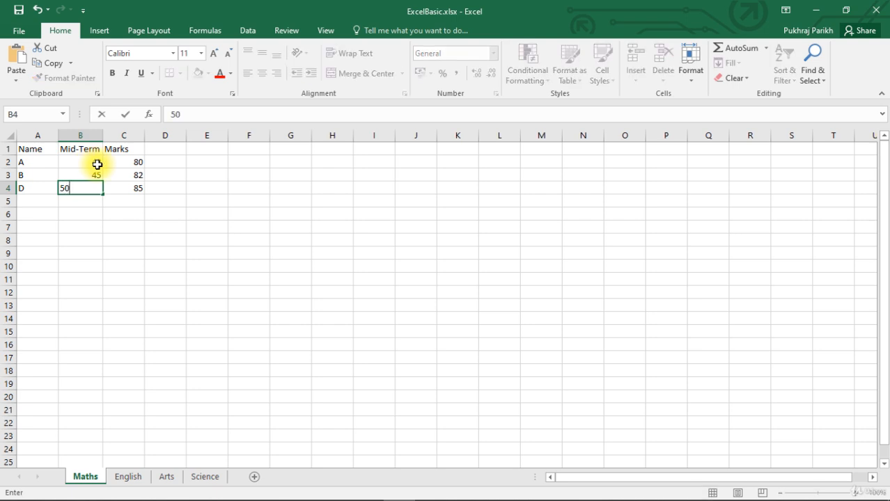
{"action": "left_click", "coordinate": [229, 198]}
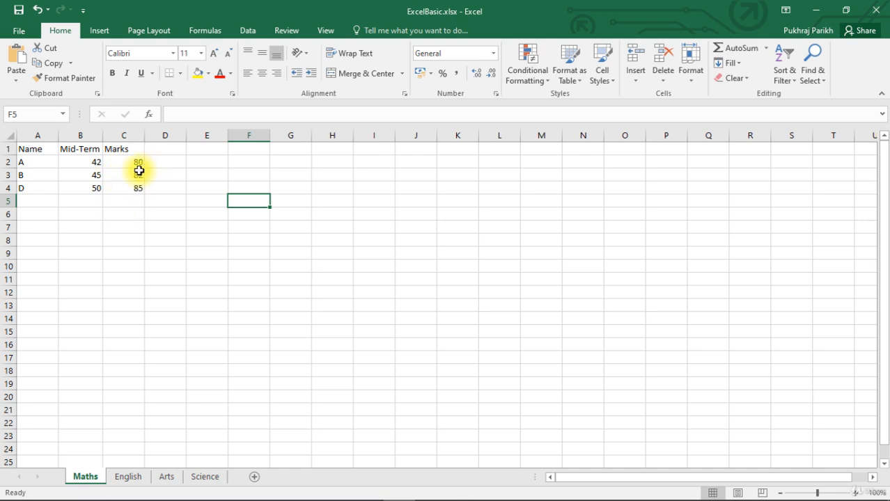
- Hide the Mid-Term column B and unhide it again from the boundary between columns A and C
{"action": "left_click", "coordinate": [81, 135]}
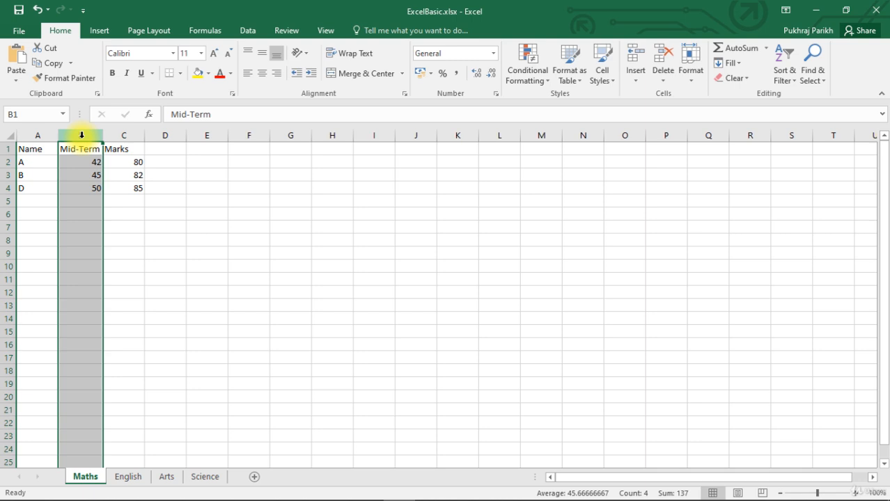
{"action": "right_click", "coordinate": [81, 135]}
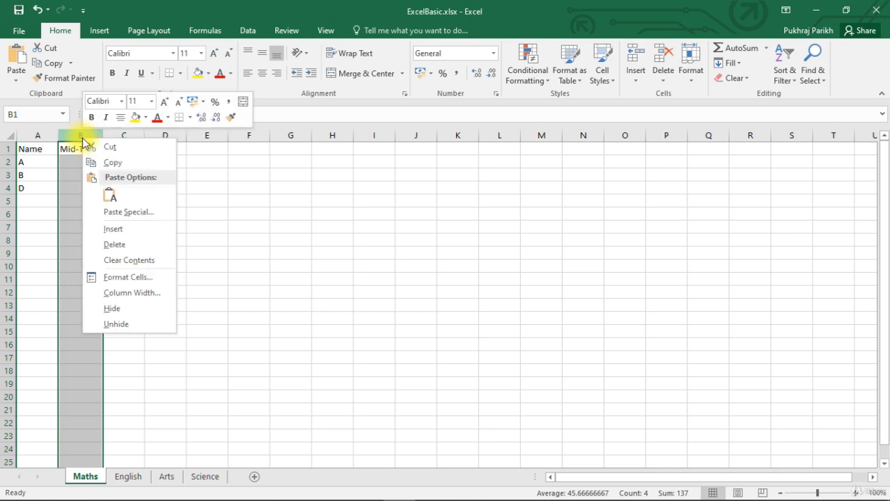
{"action": "left_click", "coordinate": [118, 309]}
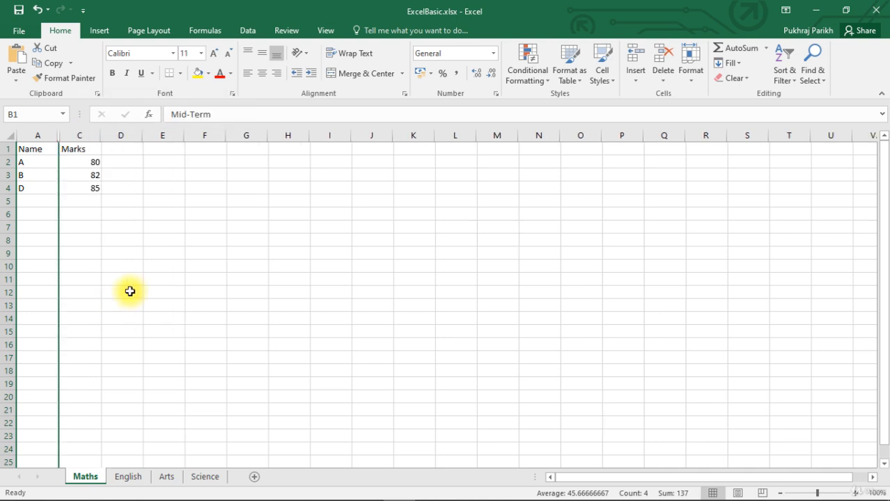
{"action": "left_click", "coordinate": [108, 238]}
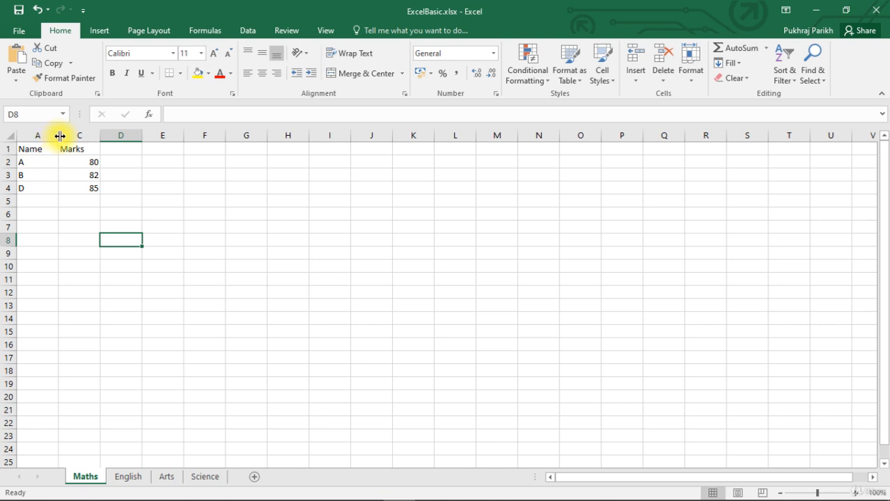
{"action": "double_click", "coordinate": [60, 136]}
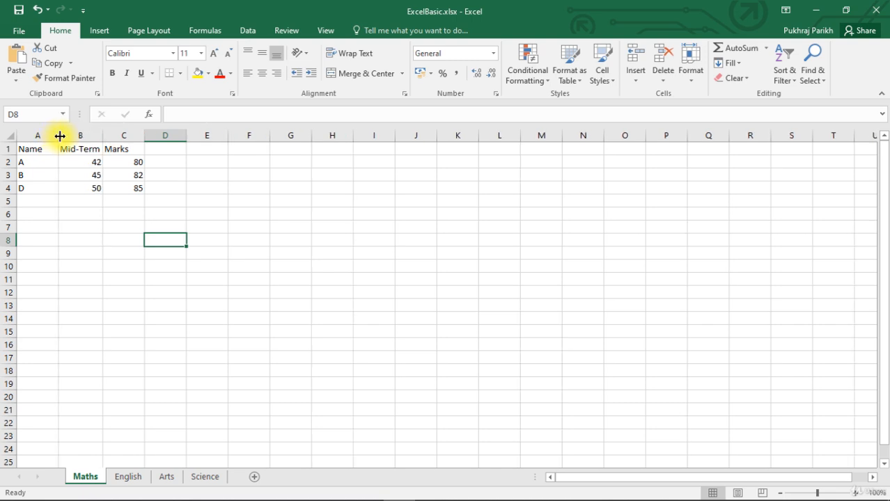
{"action": "left_click", "coordinate": [73, 136]}
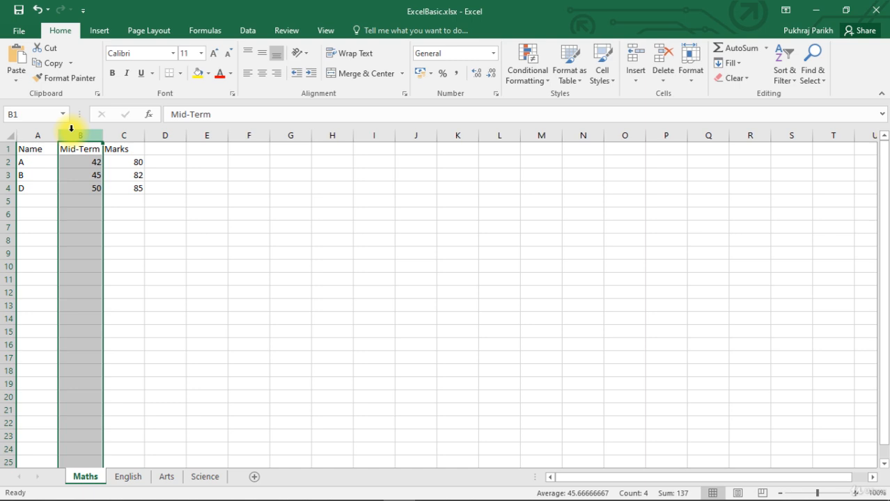
- Hide row 4, student D's record, and unhide it again from the boundary between rows 3 and 5
{"action": "left_click", "coordinate": [5, 175]}
{"action": "left_click", "coordinate": [10, 187]}
{"action": "right_click", "coordinate": [13, 189]}
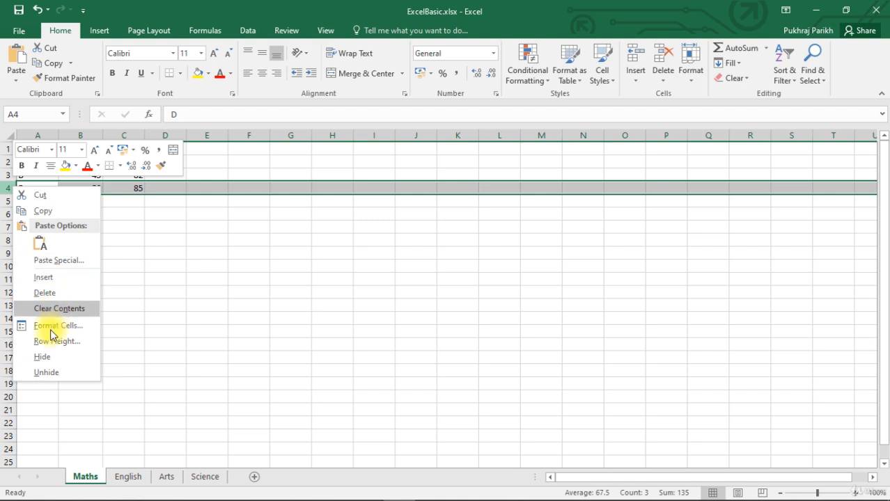
{"action": "left_click", "coordinate": [42, 357]}
{"action": "left_click", "coordinate": [106, 264]}
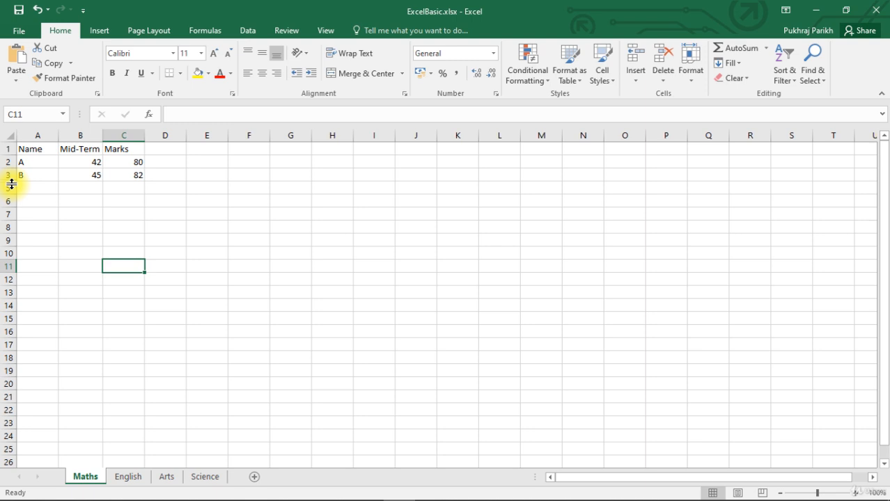
{"action": "double_click", "coordinate": [11, 183]}
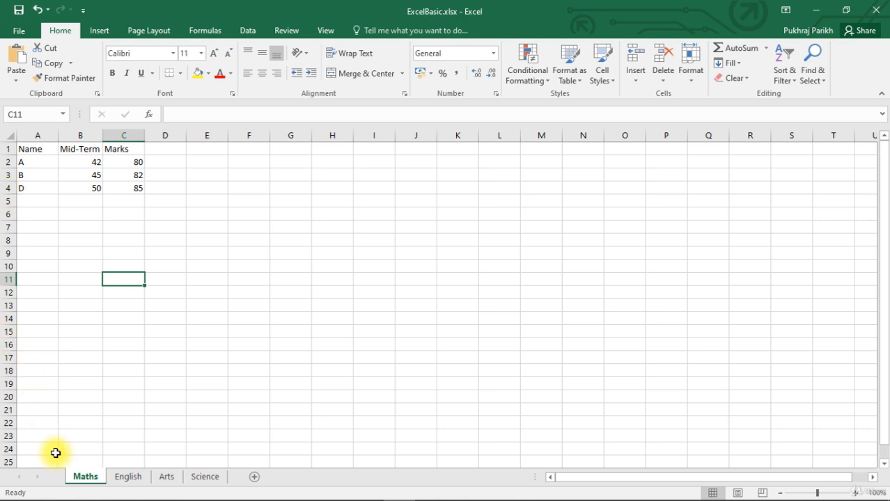
- Hide the Arts worksheet and restore it from the list of hidden sheets
{"action": "right_click", "coordinate": [163, 481]}
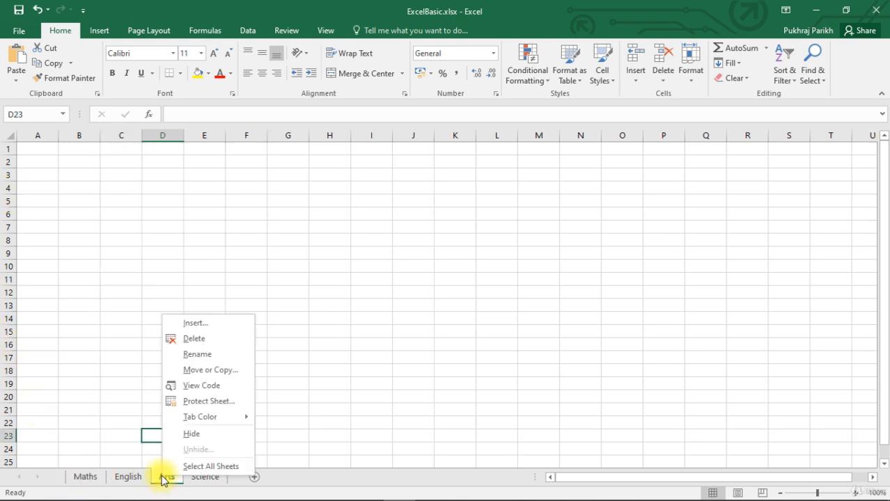
{"action": "left_click", "coordinate": [195, 435]}
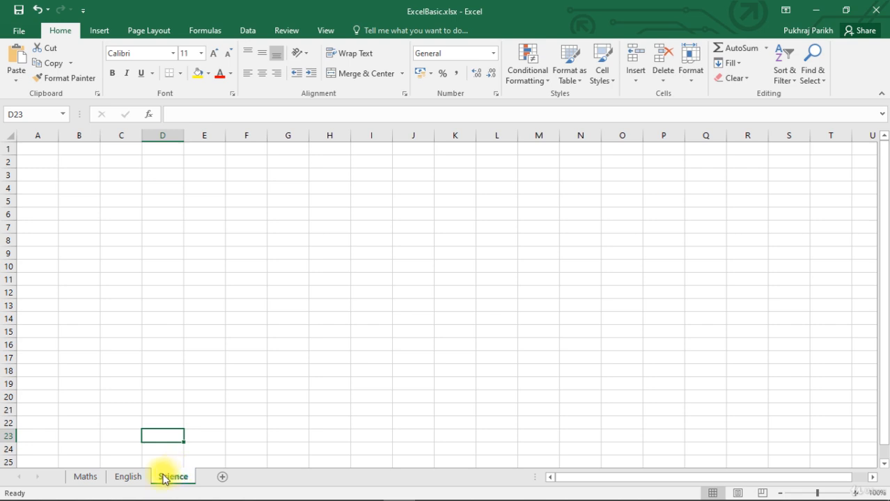
{"action": "right_click", "coordinate": [170, 479]}
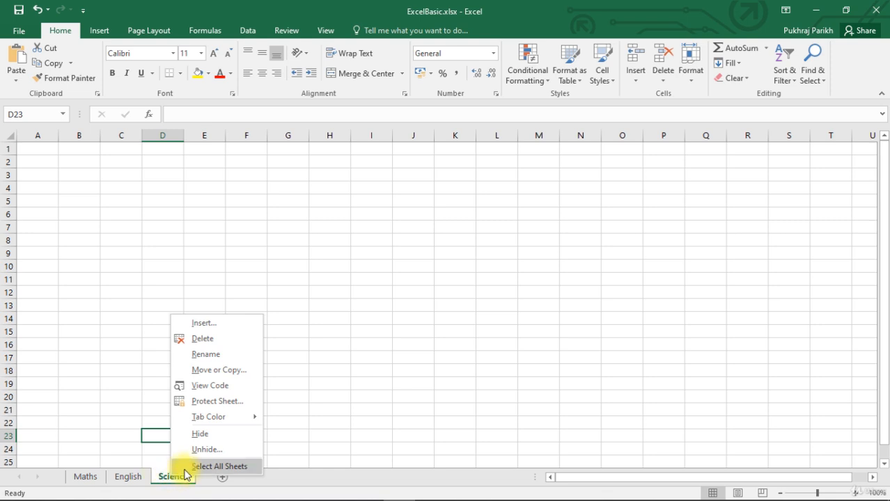
{"action": "left_click", "coordinate": [207, 450]}
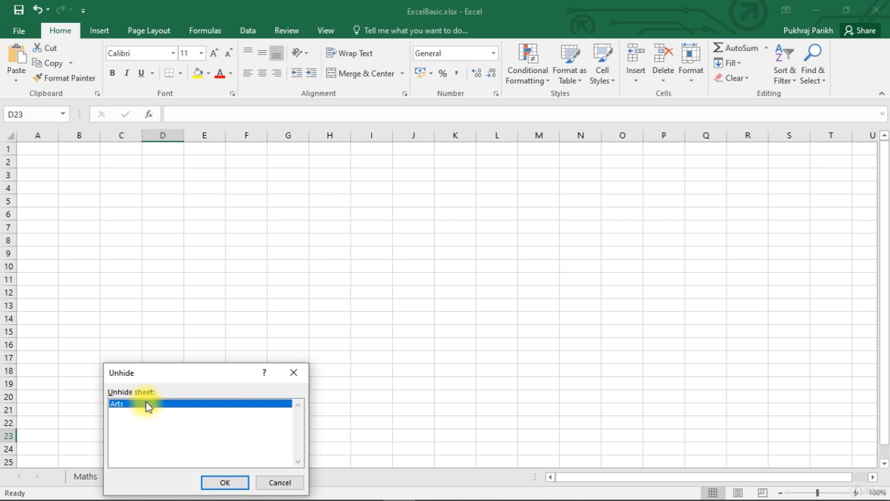
{"action": "left_click", "coordinate": [222, 483]}
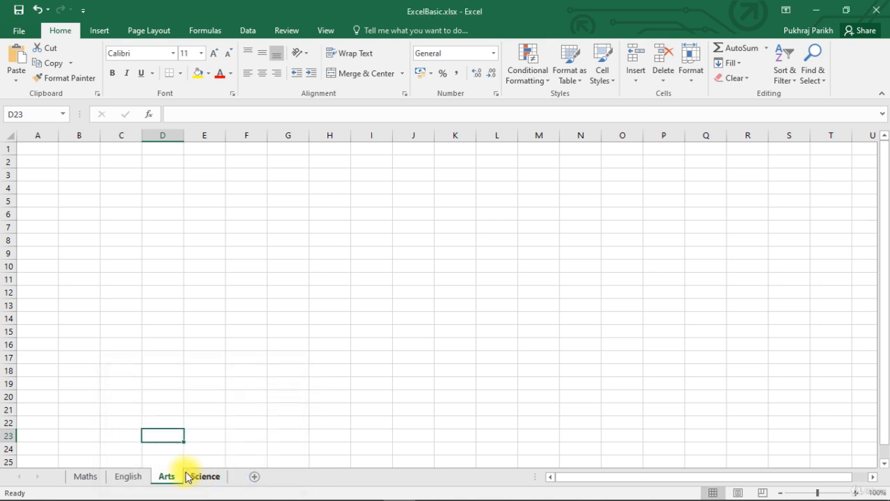
{"action": "left_click", "coordinate": [115, 369]}
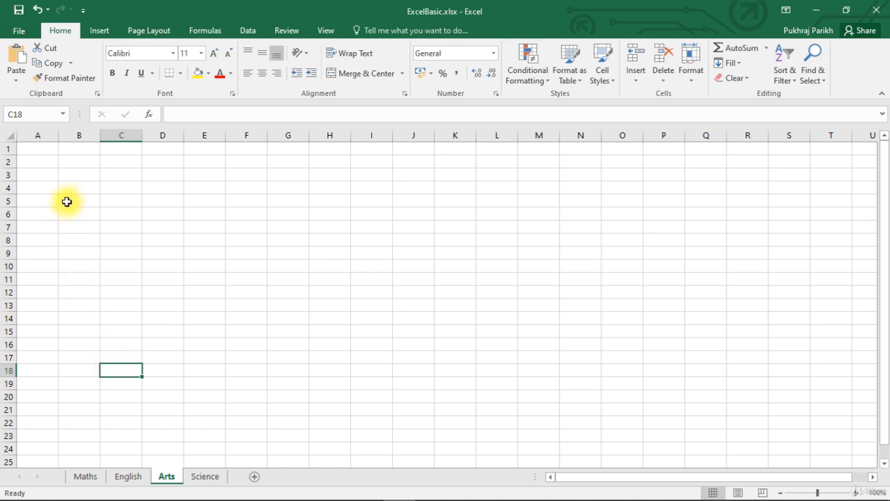
- Hide the Arts worksheet again and unhide it, this time using the Format command's Hide & Unhide options
{"action": "left_click", "coordinate": [47, 156]}
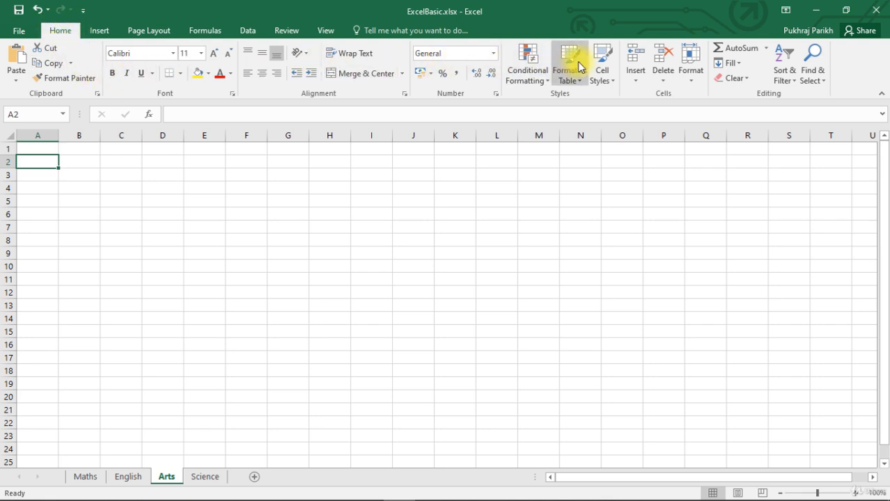
{"action": "left_click", "coordinate": [692, 80]}
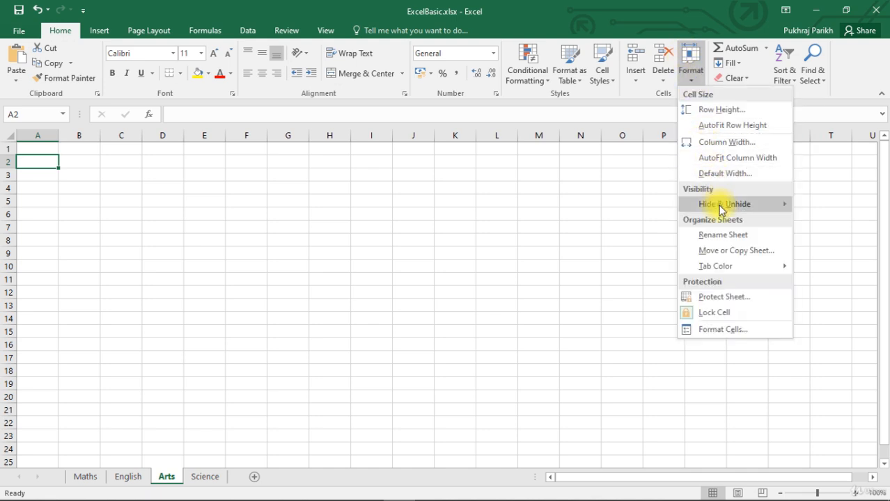
{"action": "mouse_move", "coordinate": [721, 209]}
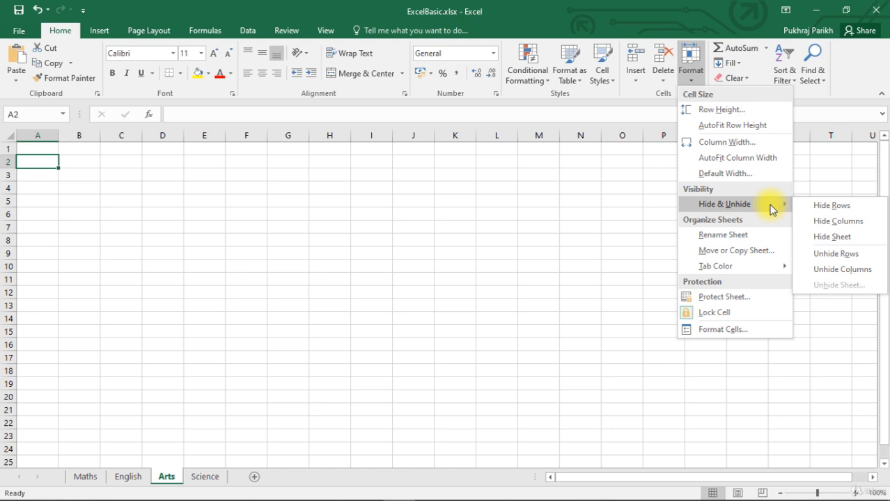
{"action": "left_click", "coordinate": [833, 237]}
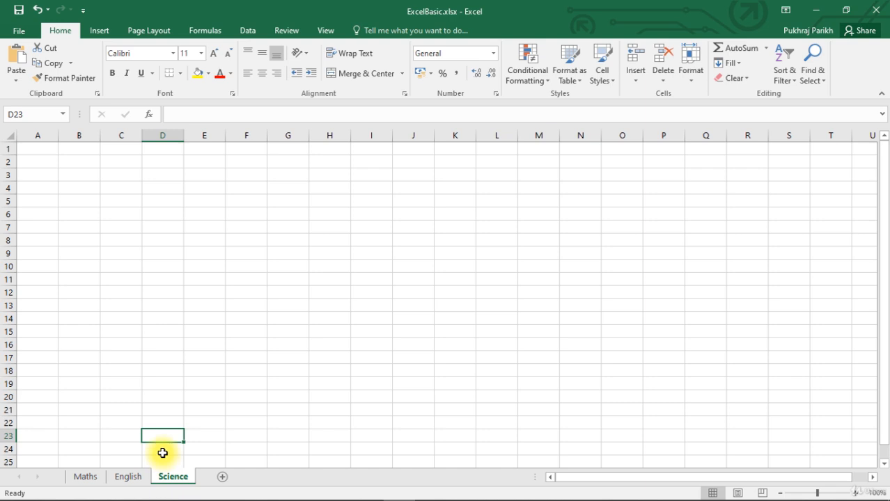
{"action": "mouse_move", "coordinate": [163, 468]}
{"action": "left_mouse_down"}
{"action": "mouse_move", "coordinate": [149, 481]}
{"action": "mouse_move", "coordinate": [154, 473]}
{"action": "left_mouse_up"}
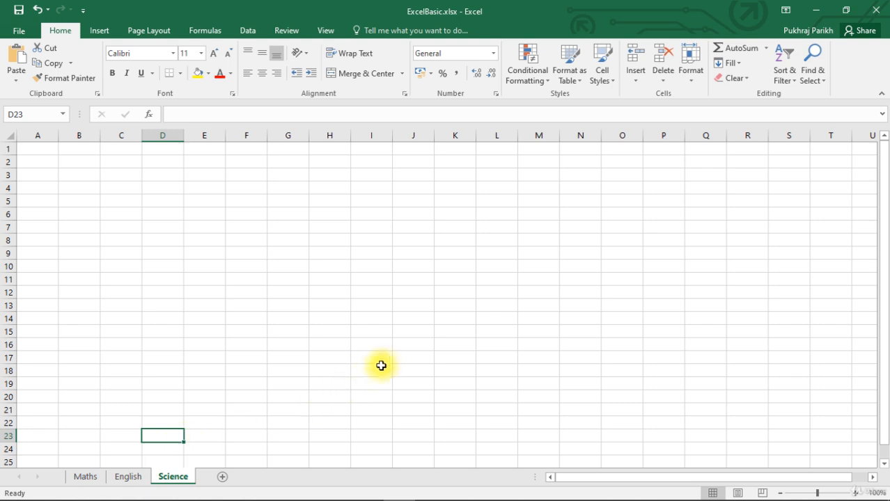
{"action": "left_click", "coordinate": [691, 77]}
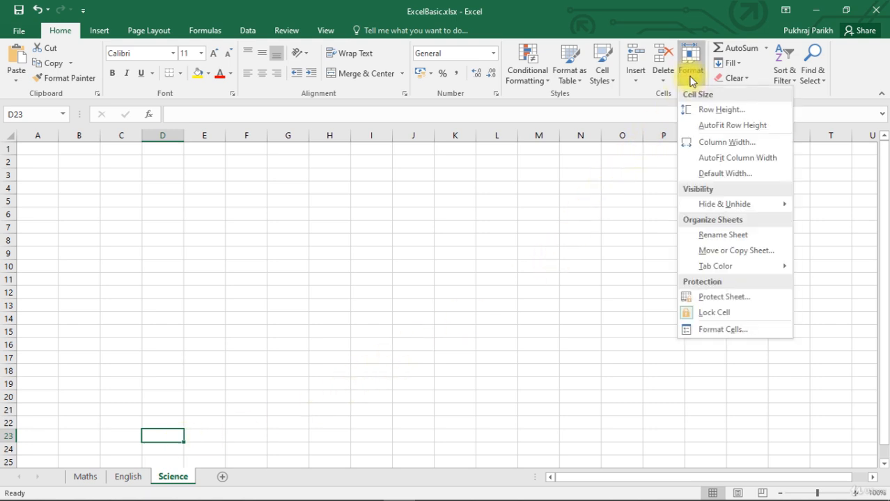
{"action": "mouse_move", "coordinate": [761, 220]}
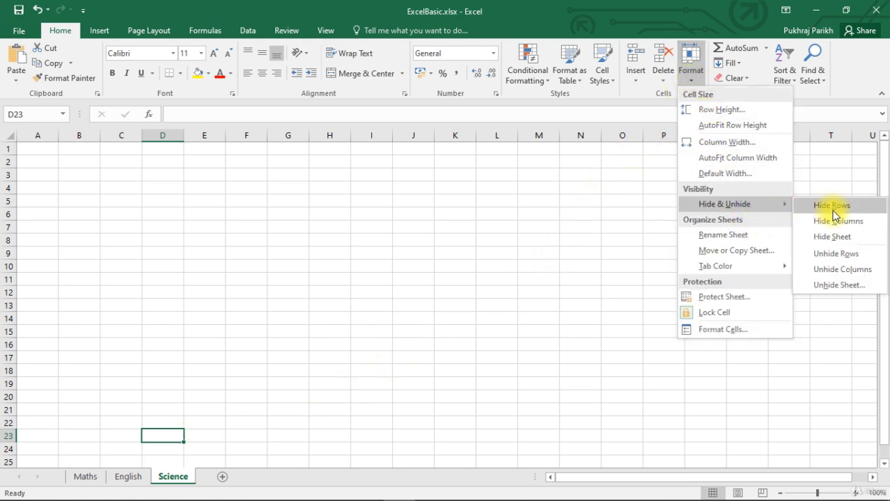
{"action": "left_click", "coordinate": [848, 285]}
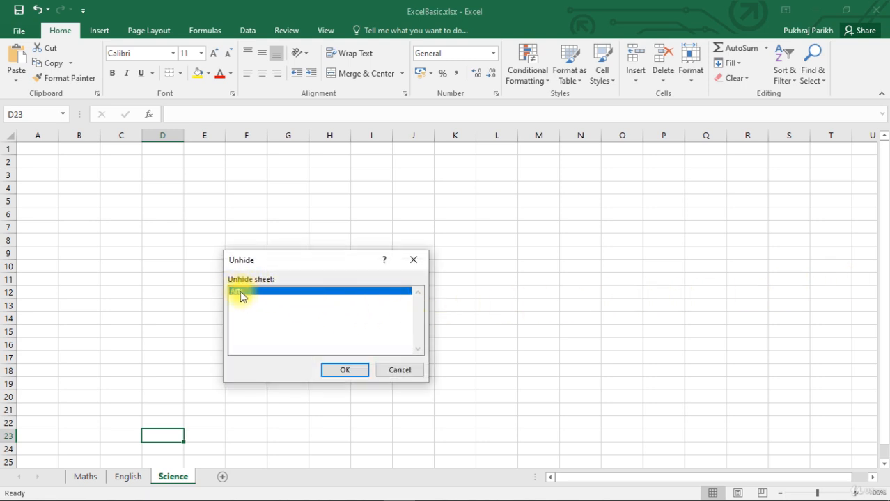
{"action": "left_click", "coordinate": [354, 371]}
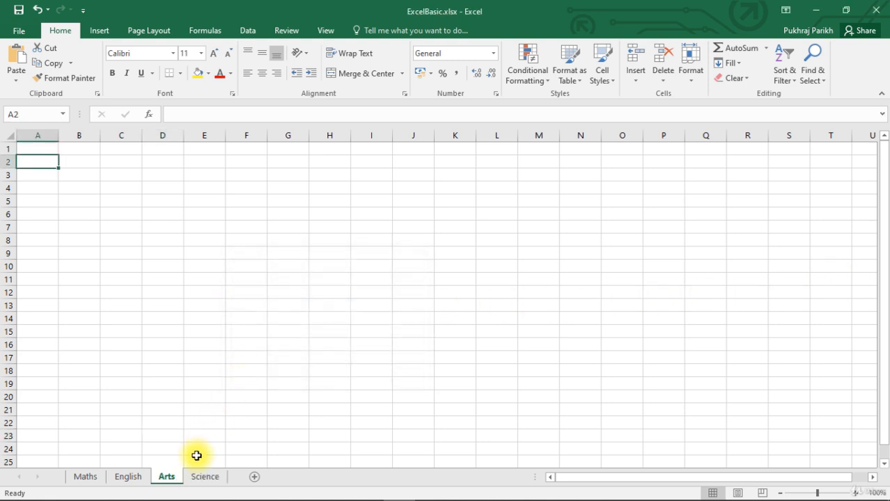